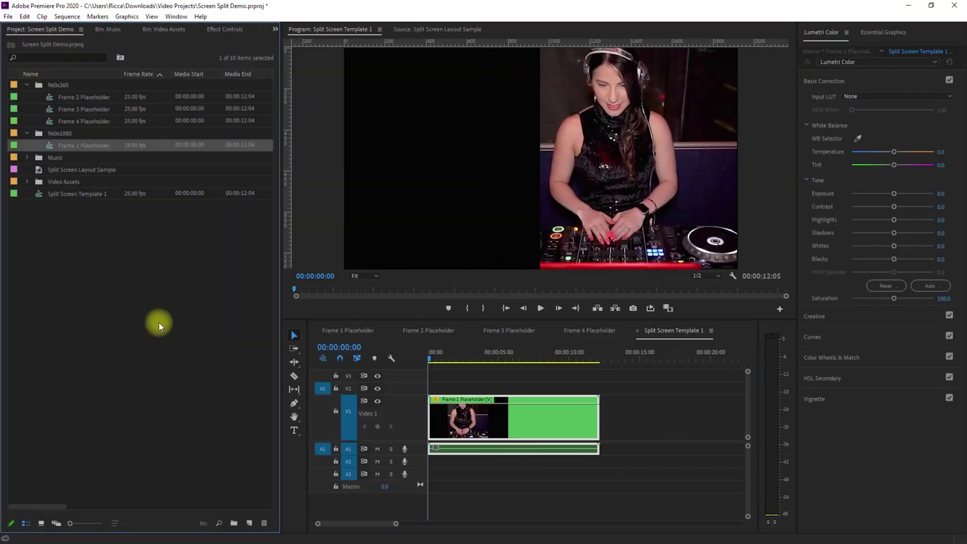
Stack the Frame 2, 3 and 4 Placeholder sequences on V2, V3 and V4 above Frame 1 Placeholder
left_click_drag(84, 97, 435, 386)
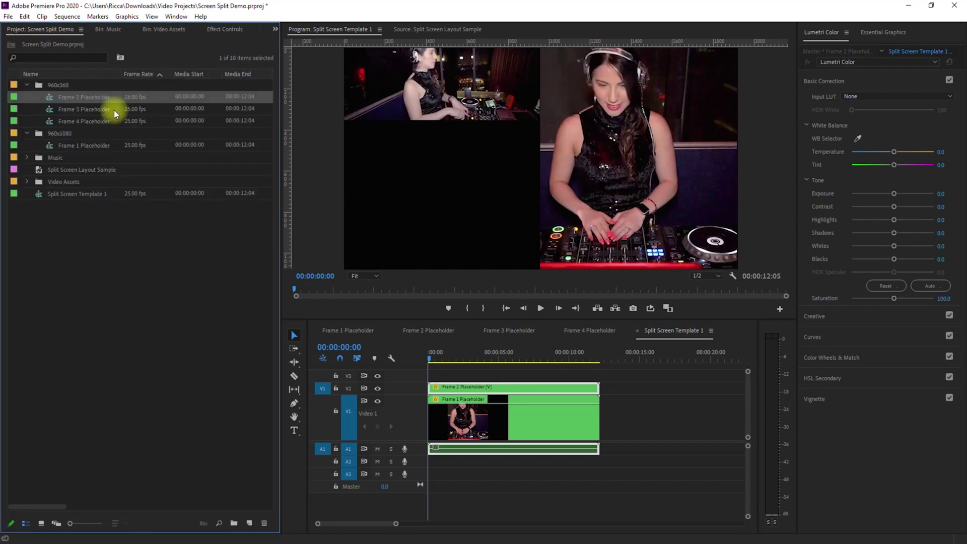
left_click_drag(115, 114, 434, 374)
left_click_drag(83, 121, 473, 381)
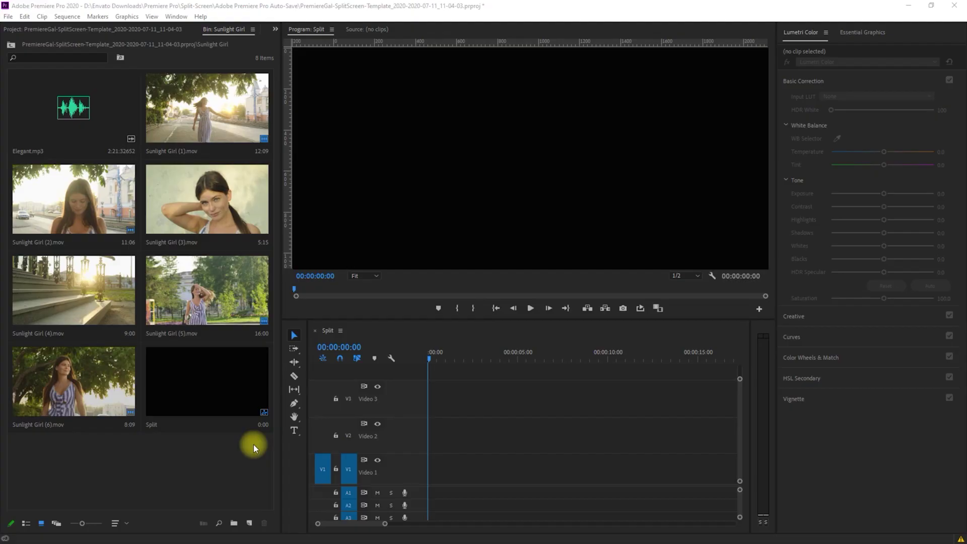
Place Sunlight Girl (1) on V1 and Sunlight Girl (5) and (6) on the tracks above
left_click(224, 456)
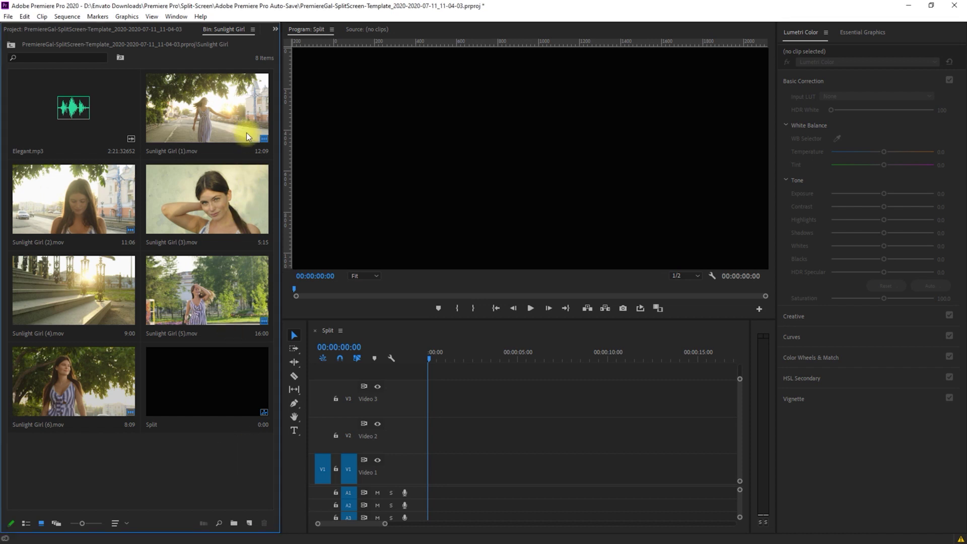
left_click_drag(246, 132, 432, 425)
left_click_drag(73, 381, 430, 406)
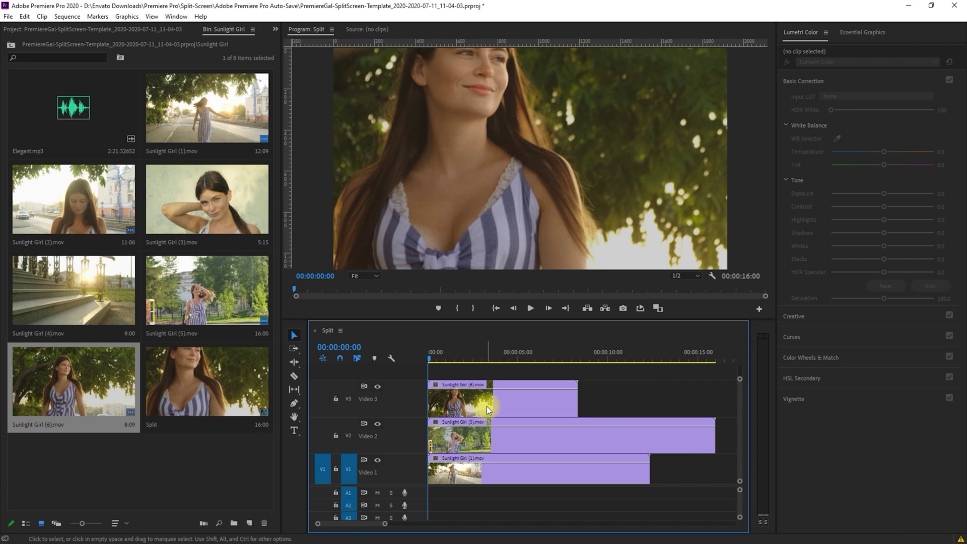
Apply the Crop effect to the top Sunlight Girl (6) clip
left_click(487, 406)
key("shift+7")
left_click(82, 43)
type("crop")
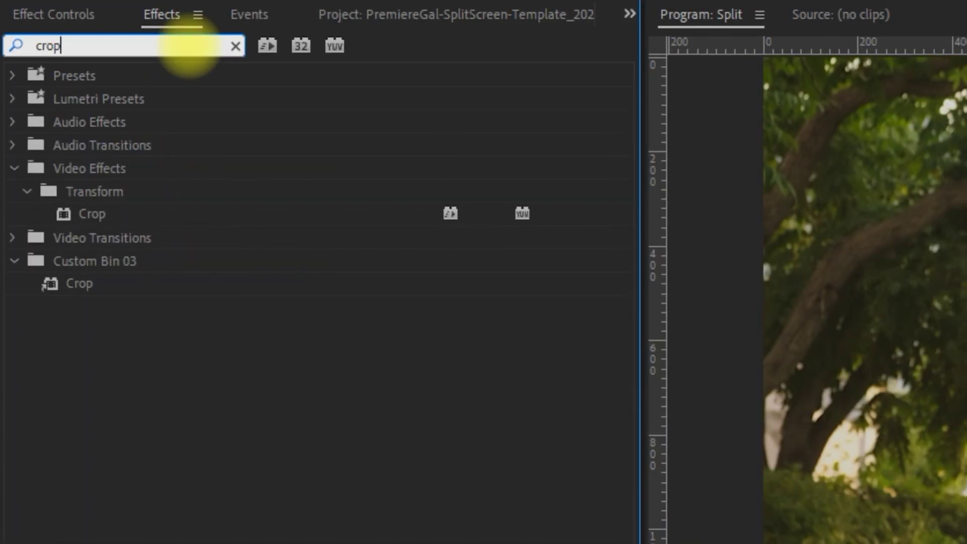
left_click(98, 222)
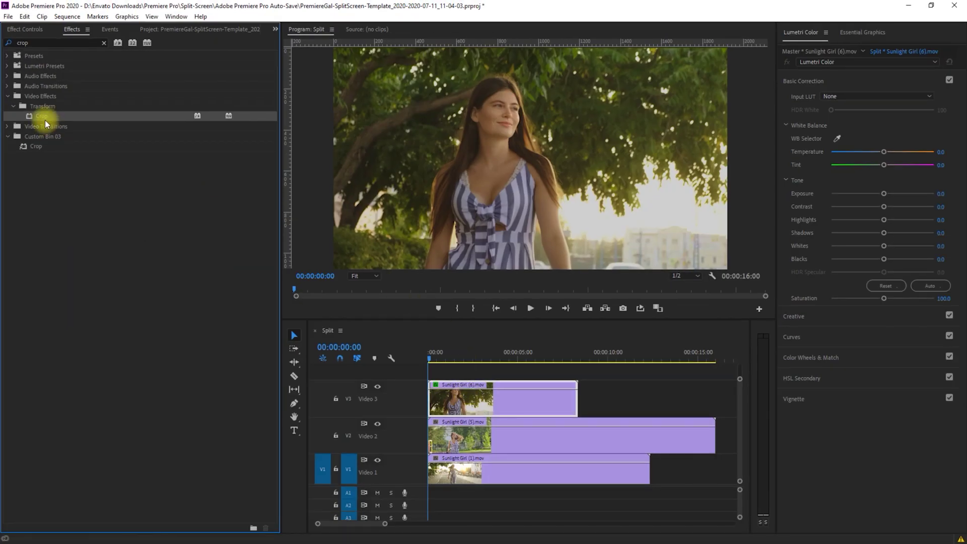
left_click_drag(45, 124, 469, 398)
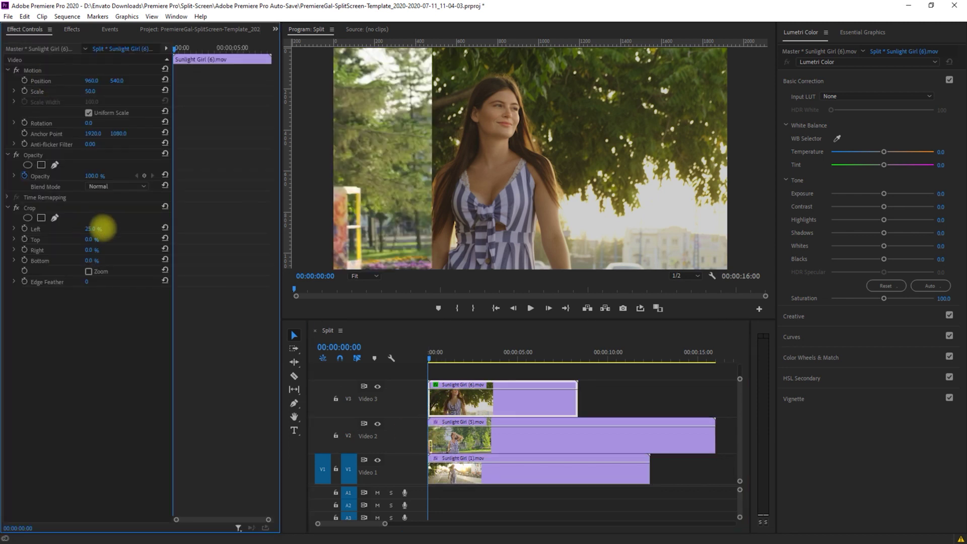
Crop Sunlight Girl (6) 21% left and 39% right, center it, and reposition Sunlight Girl (5) as the left panel
left_click_drag(100, 228, 73, 249)
left_click_drag(91, 81, 157, 82)
left_click_drag(91, 249, 99, 249)
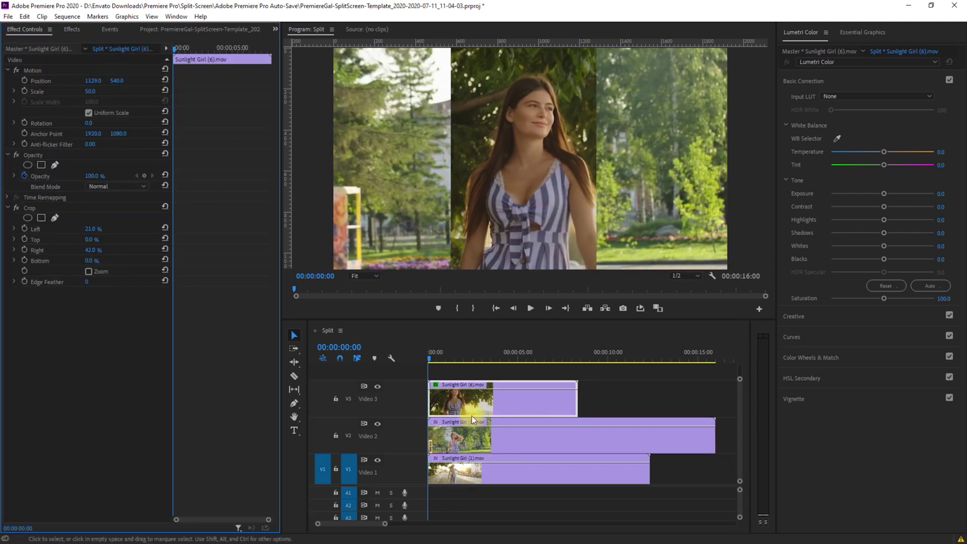
left_click_drag(94, 81, 116, 101)
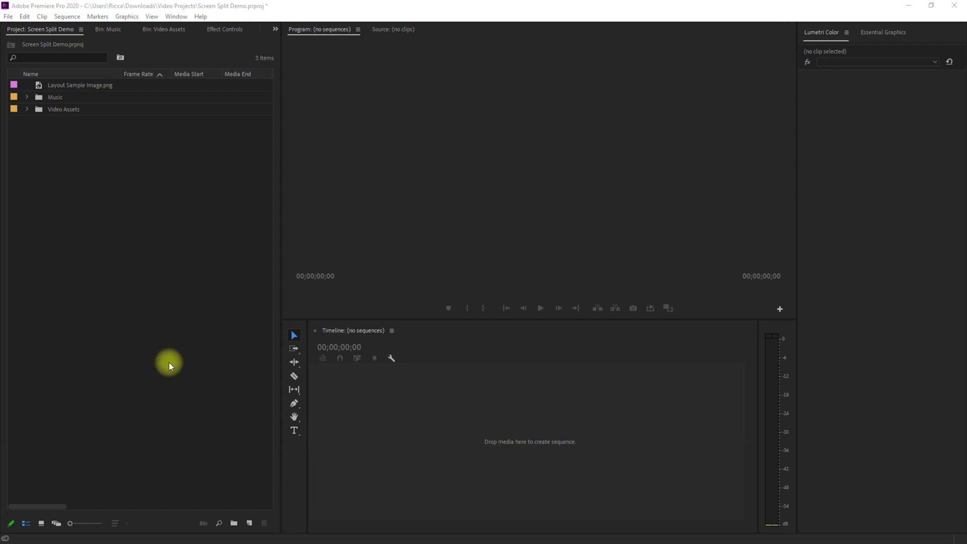
Create a new bin in the Project panel named 960x1080
left_click(54, 171)
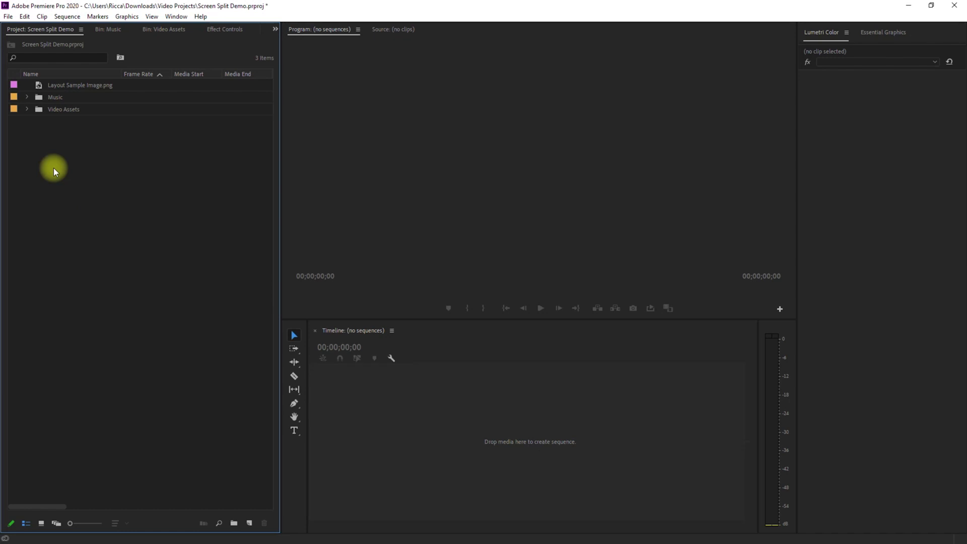
right_click(53, 168)
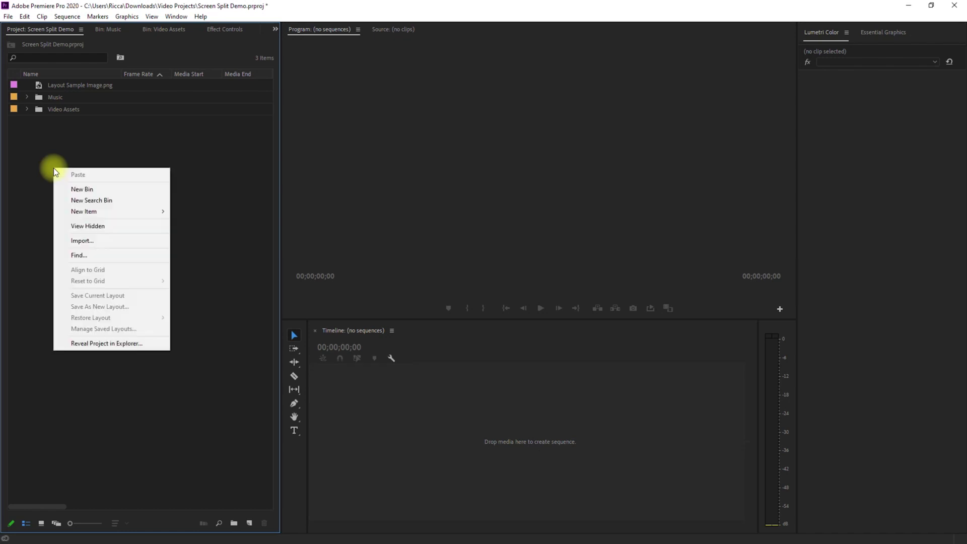
left_click(101, 188)
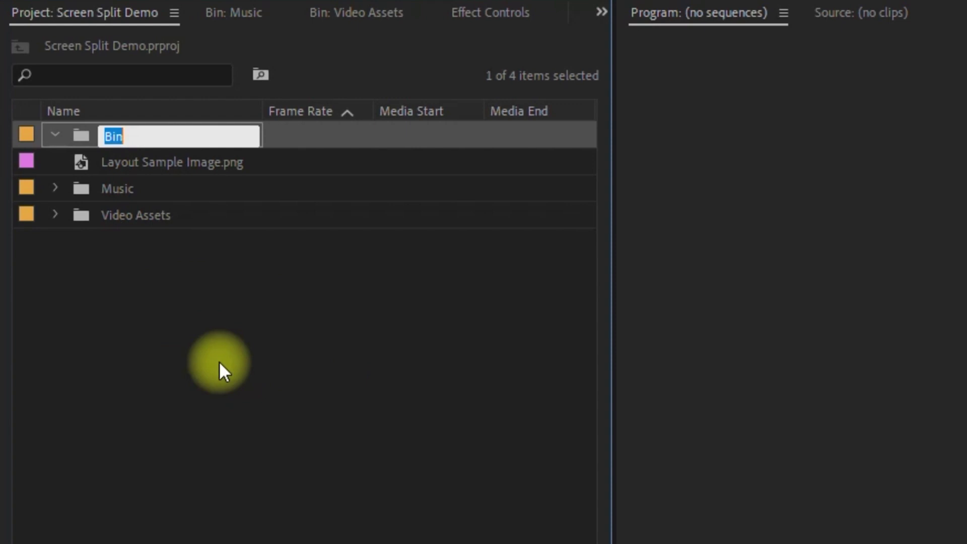
type("960x1080")
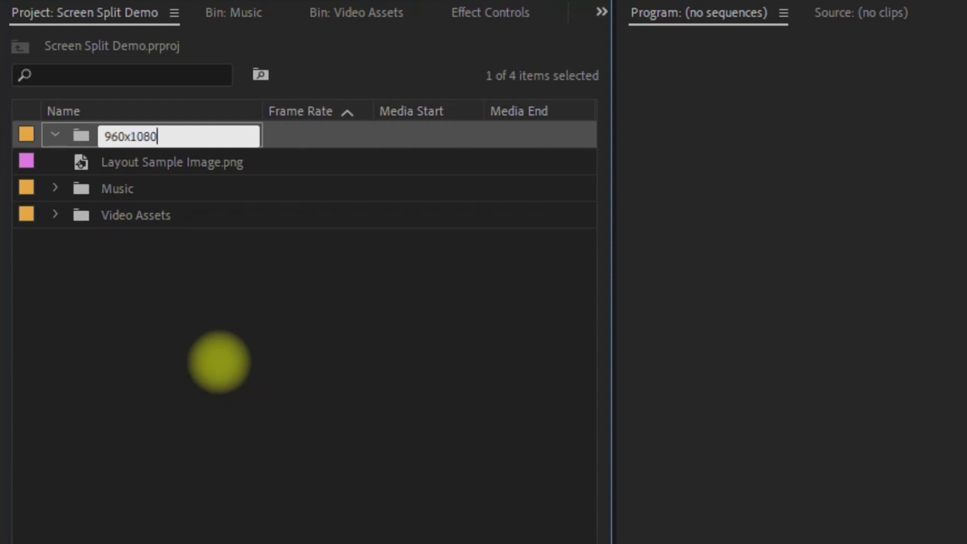
left_click(257, 464)
Create a second bin named 960x360
right_click(137, 364)
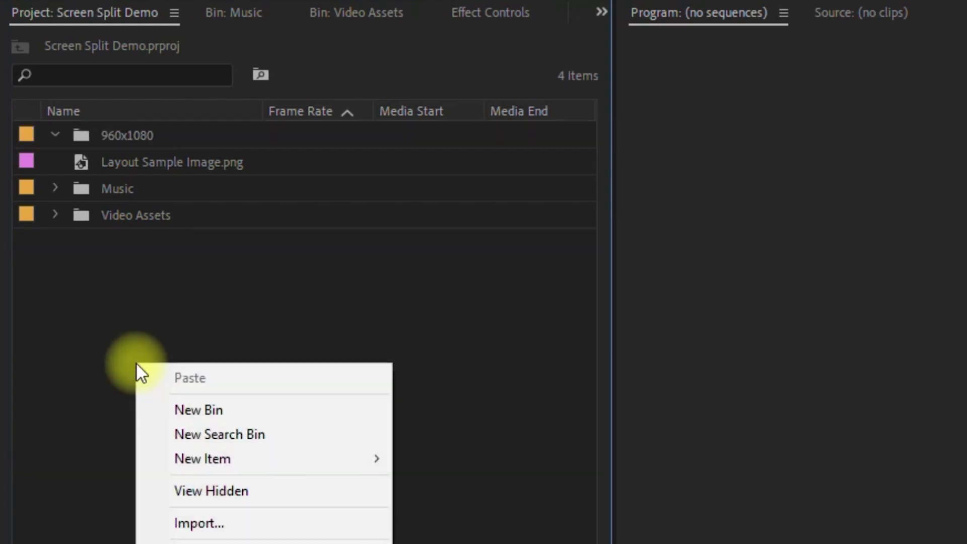
left_click(222, 404)
type("960x360")
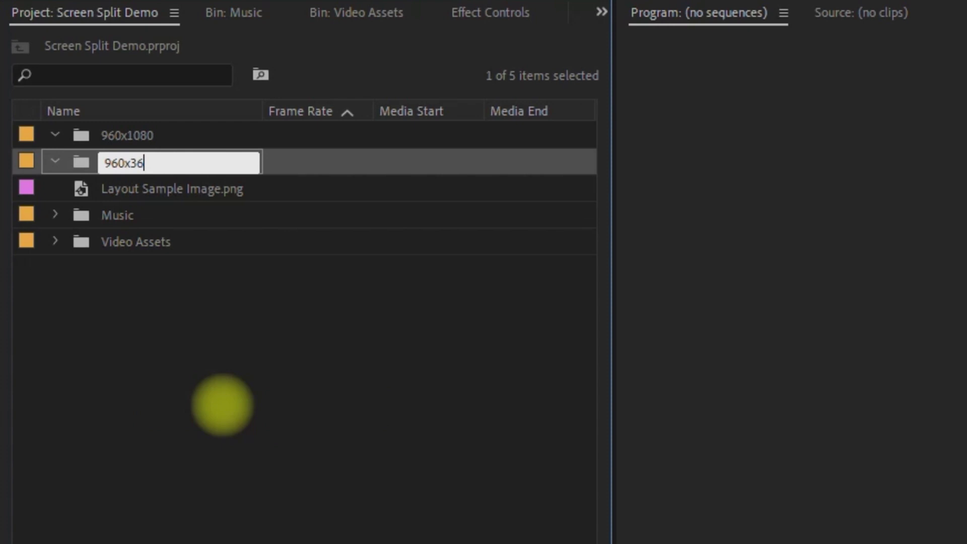
left_click(199, 466)
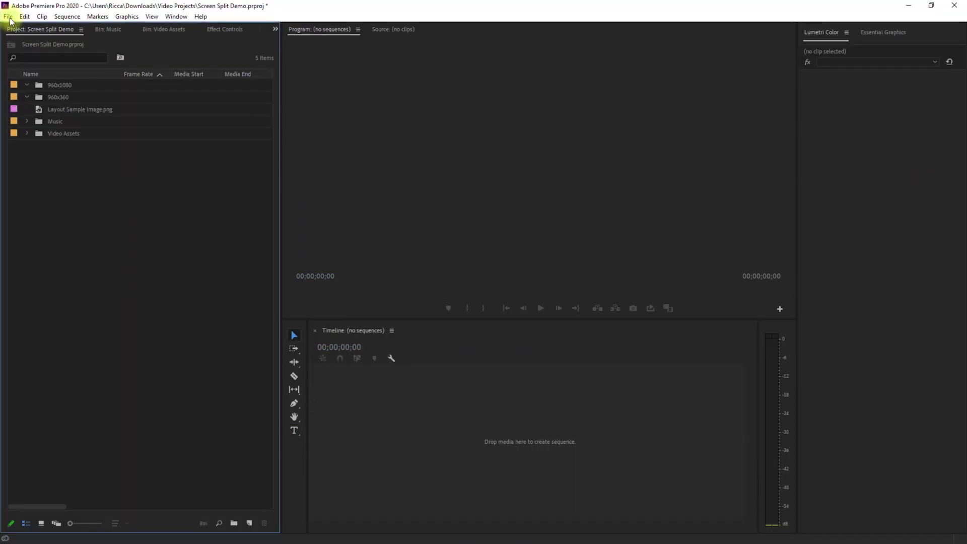
Create a new sequence with a 960x1080 frame size named Frame 1 Placeholder
left_click(8, 16)
mouse_move(44, 28)
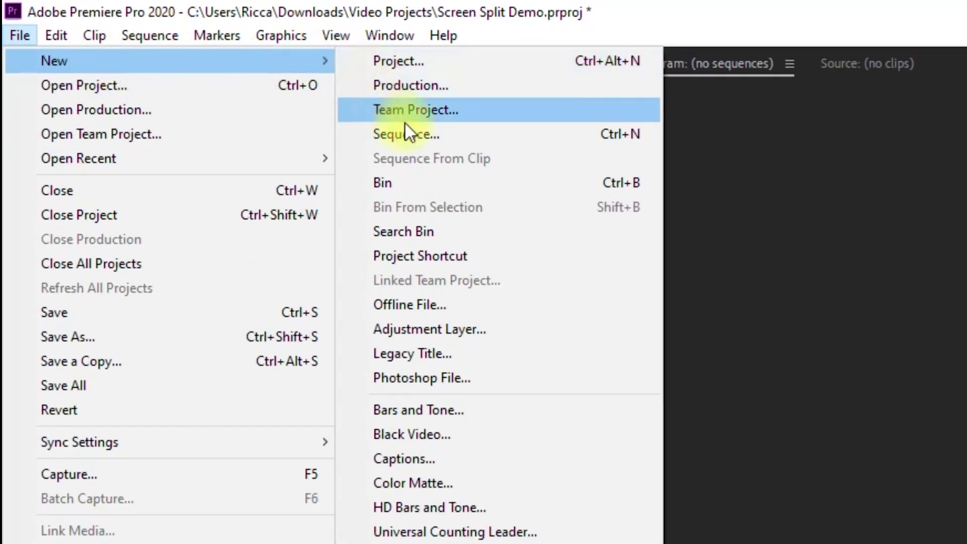
left_click(506, 140)
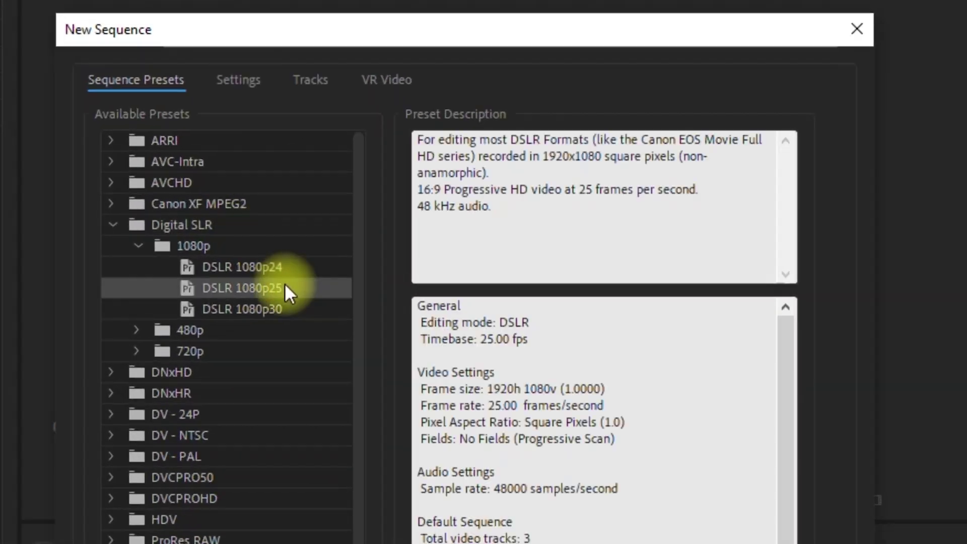
left_click(249, 79)
double_click(301, 207)
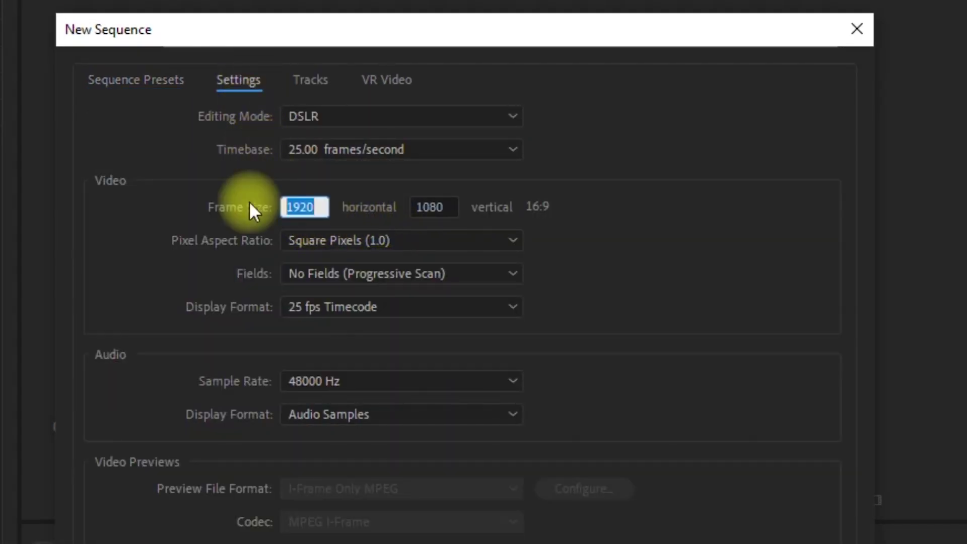
type("960")
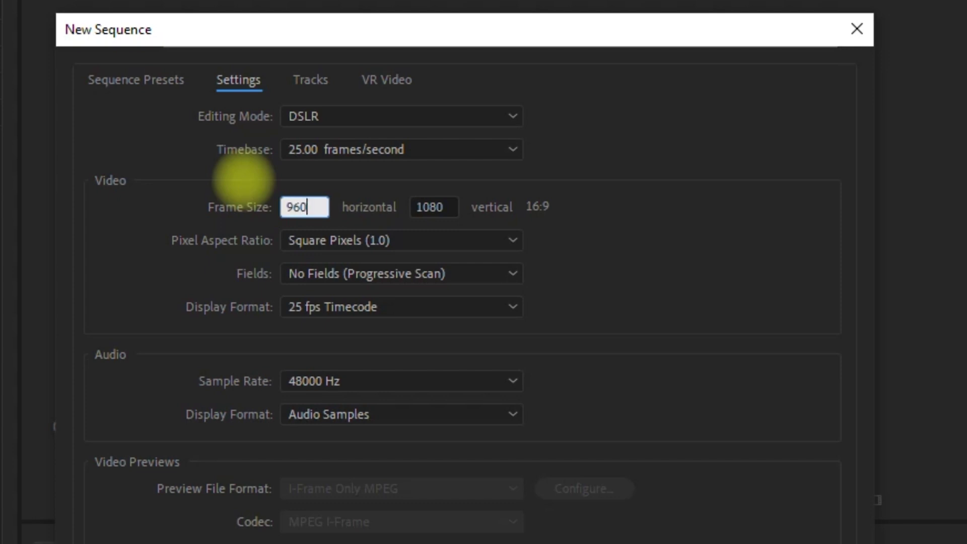
left_click(325, 421)
type("Frame 1 Placeholder")
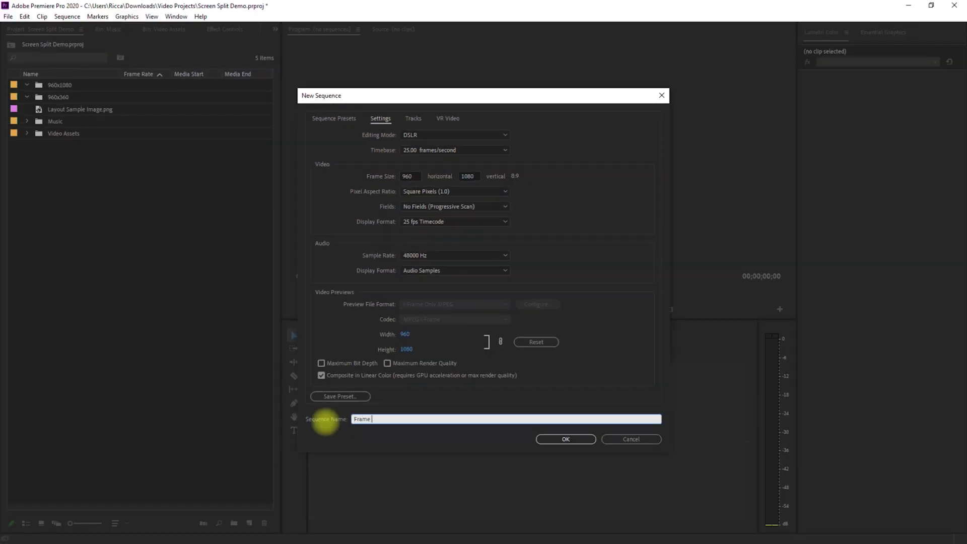
left_click(582, 440)
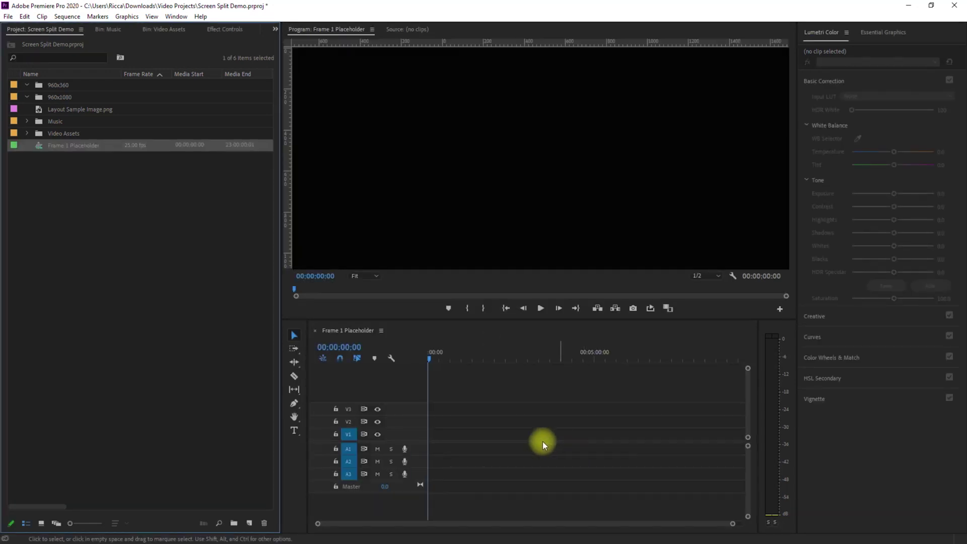
Put DJ Plastik 01.mp4 into Frame 1 Placeholder and shift it right within the frame
left_click_drag(423, 442, 425, 415)
left_click_drag(733, 523, 756, 514)
left_click_drag(322, 524, 606, 529)
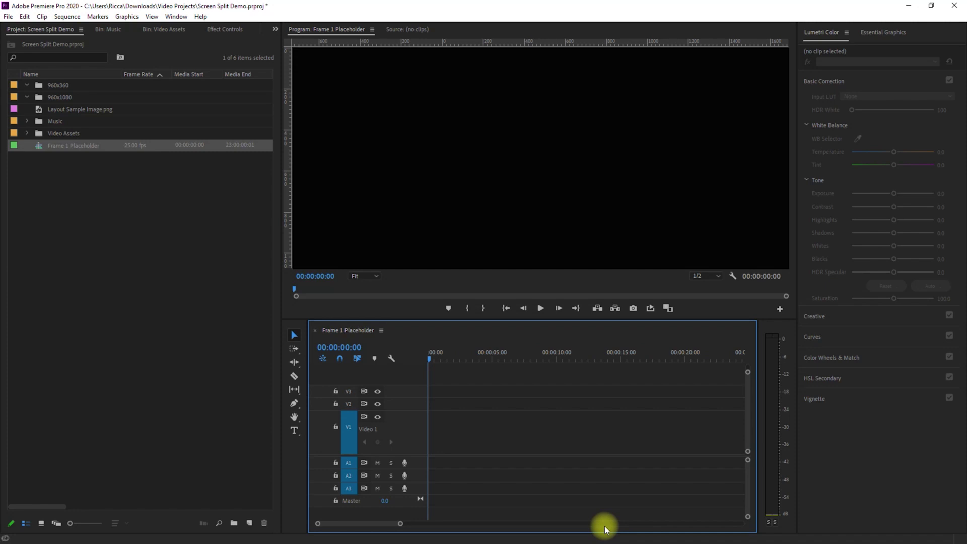
left_click(27, 133)
left_click_drag(75, 145, 434, 420)
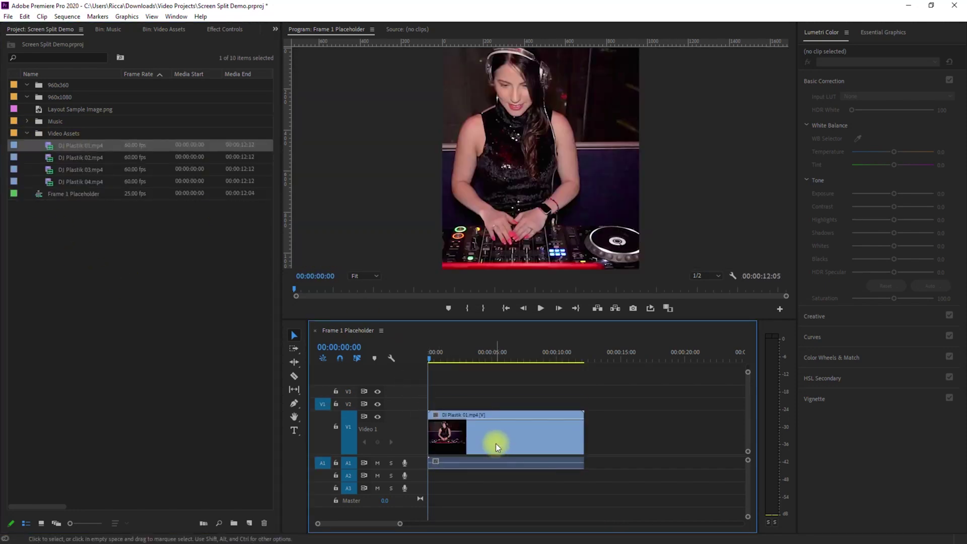
left_click(528, 433)
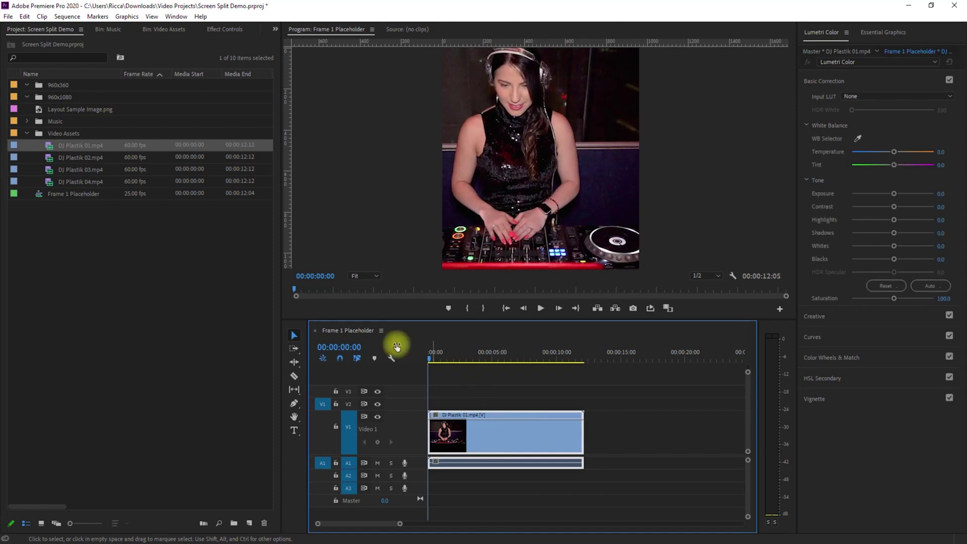
left_click(234, 31)
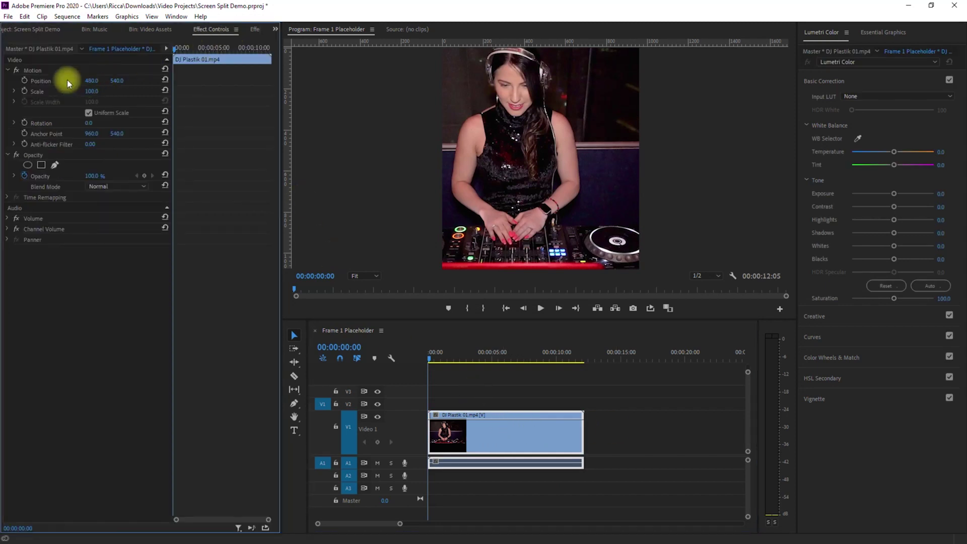
left_click_drag(92, 81, 147, 80)
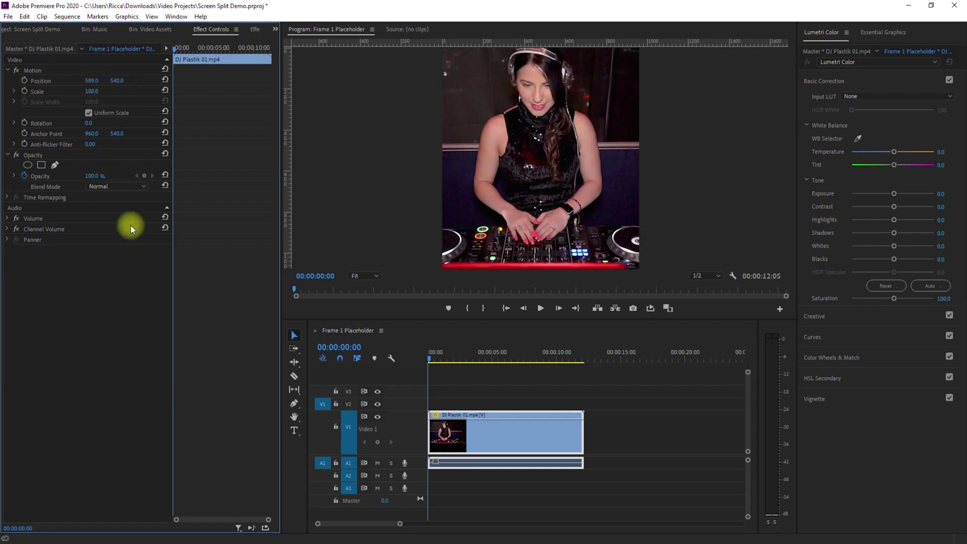
Move the Frame 1 Placeholder sequence into the 960x1080 bin
left_click(32, 28)
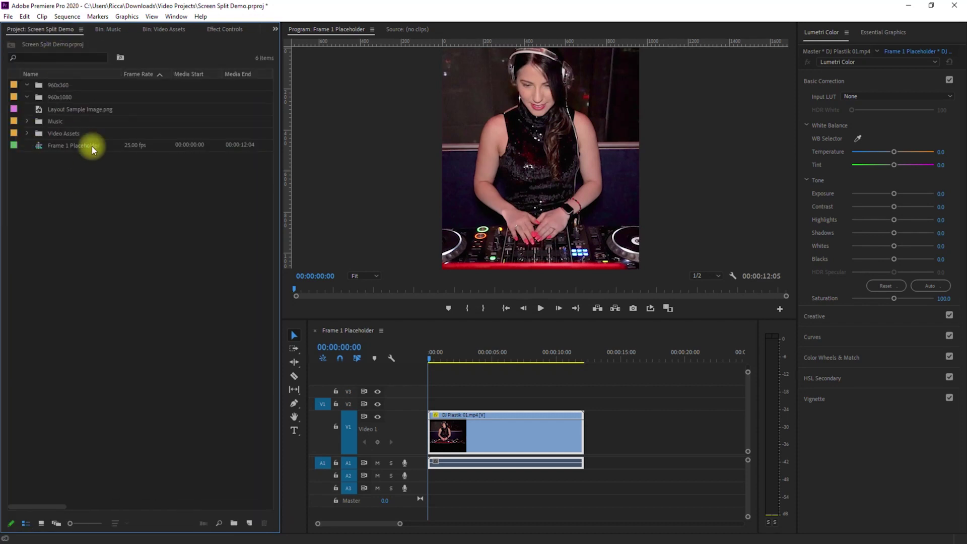
left_click(92, 146)
left_click_drag(92, 146, 79, 97)
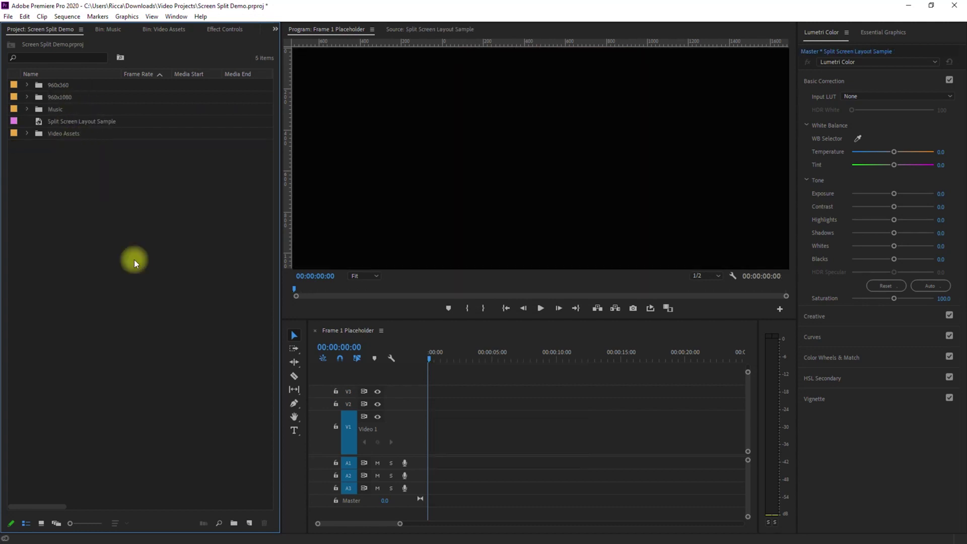
Create a new 960 x 360 sequence named Frame 2 Placeholder
left_click(9, 17)
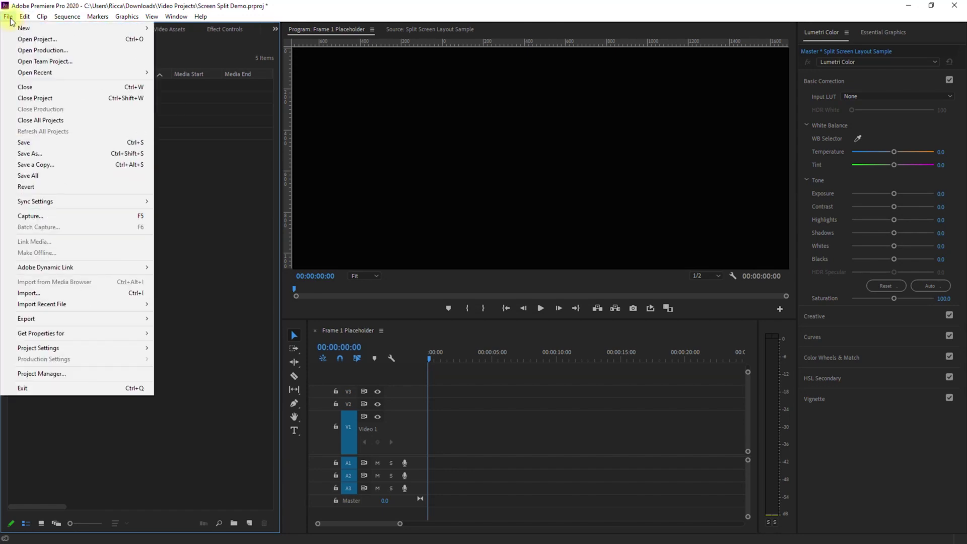
mouse_move(25, 28)
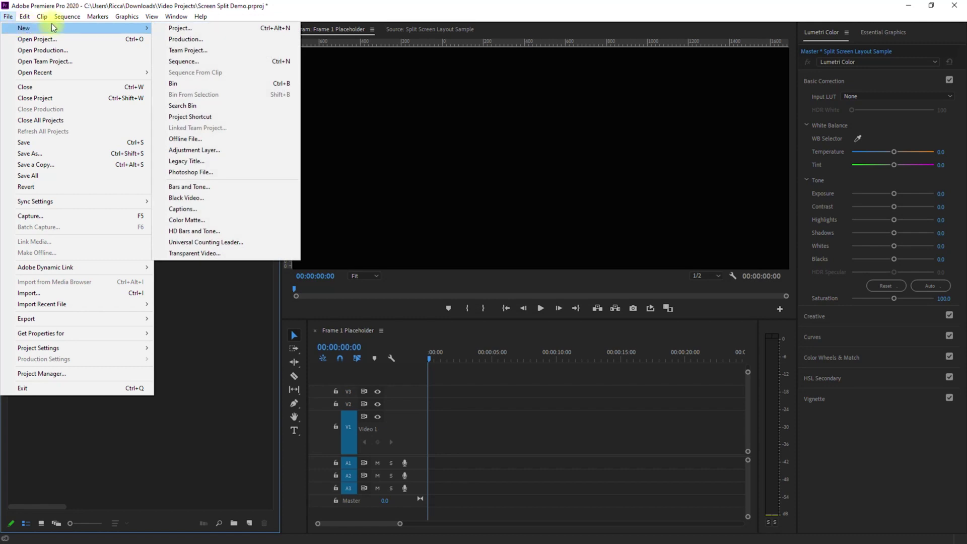
left_click(224, 61)
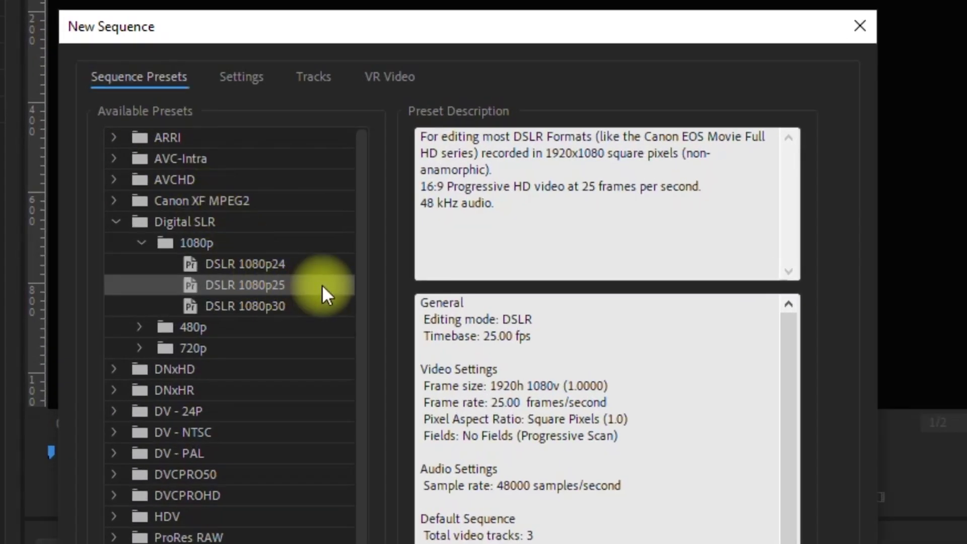
left_click(255, 81)
left_click(302, 204)
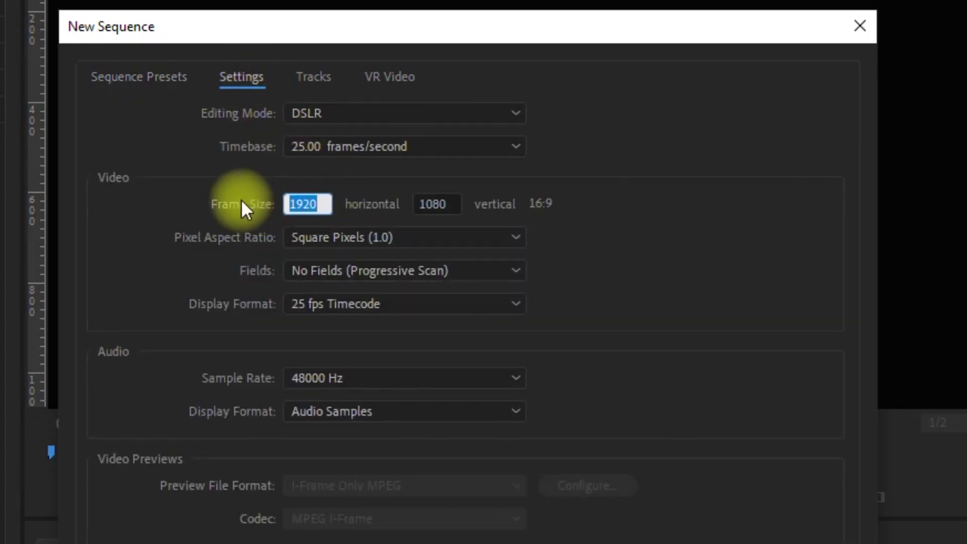
type("960")
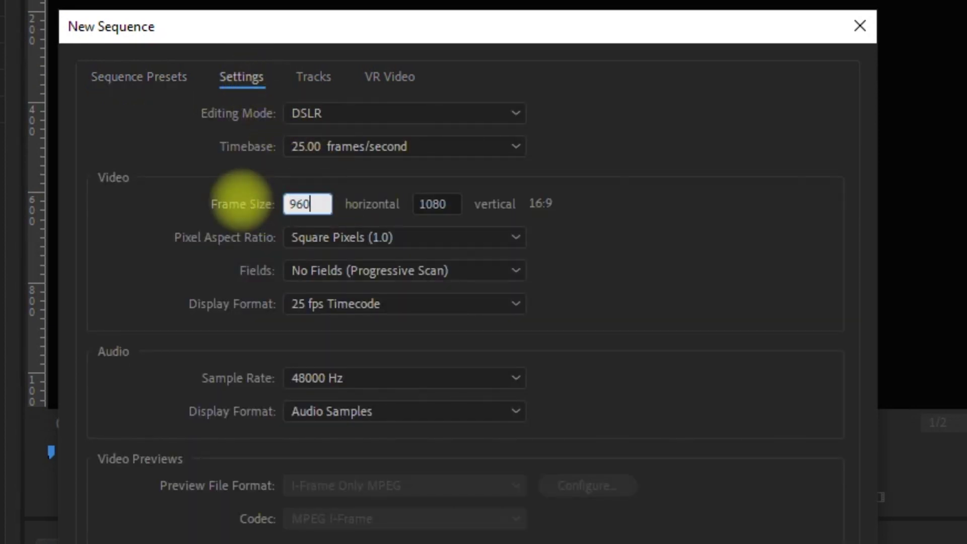
left_click(453, 204)
type("360")
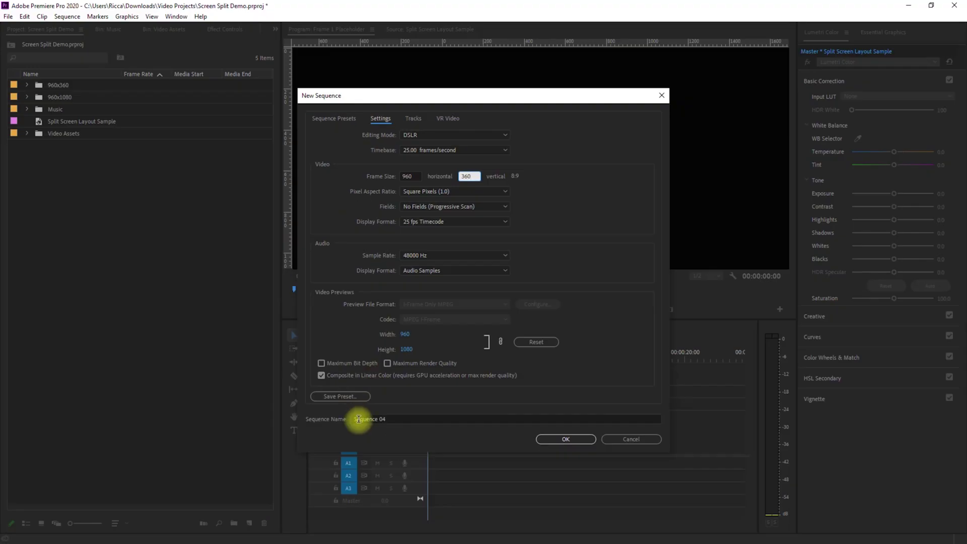
left_click(329, 418)
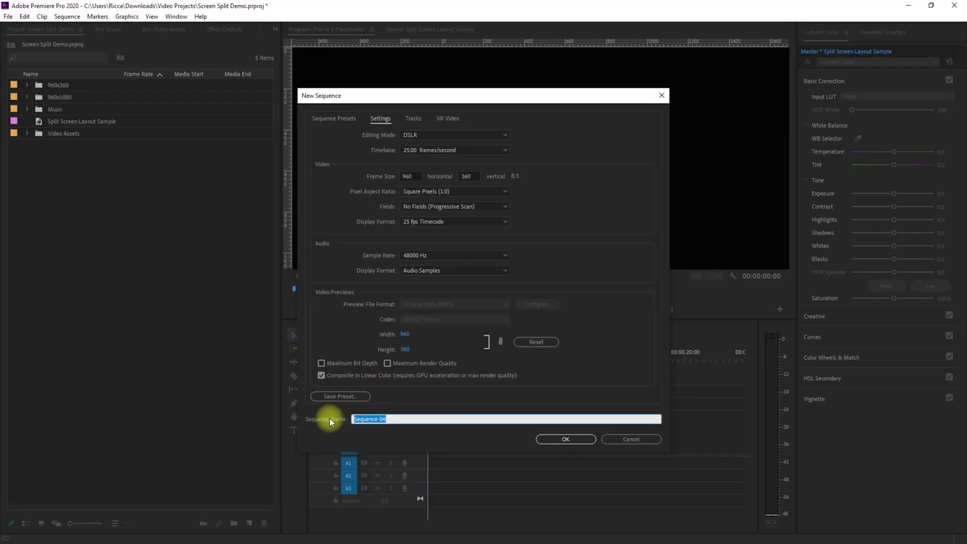
type("Frame 2 Placeholder")
left_click(563, 439)
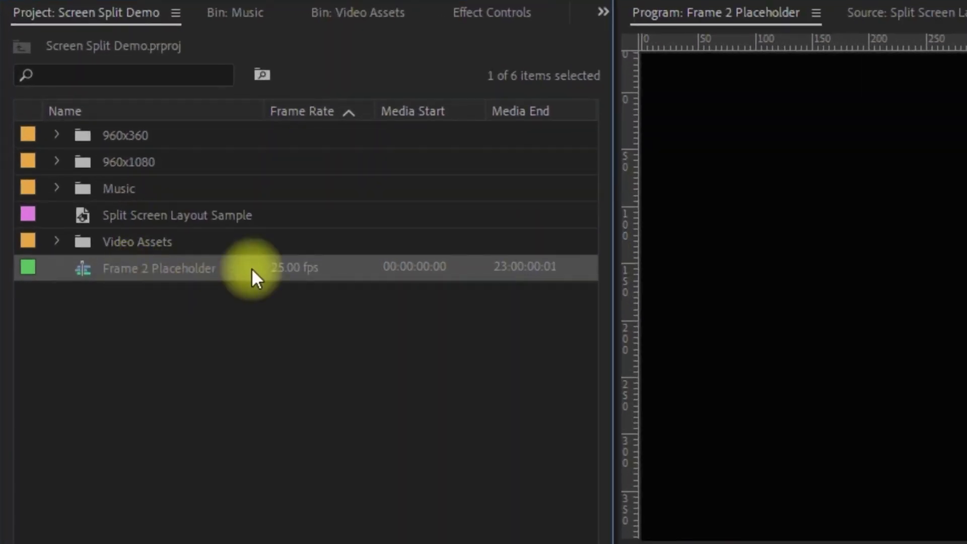
Duplicate the Frame 2 Placeholder sequence twice
right_click(237, 271)
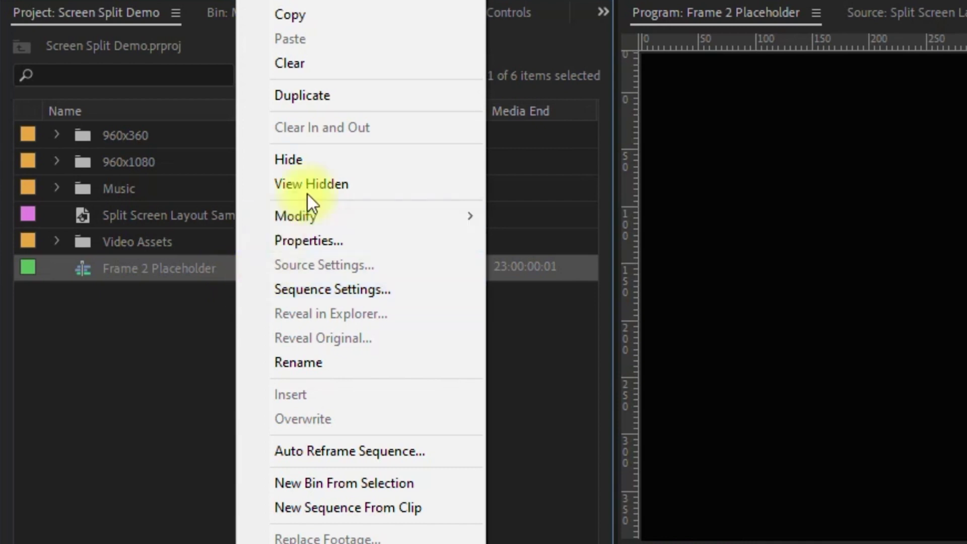
left_click(353, 99)
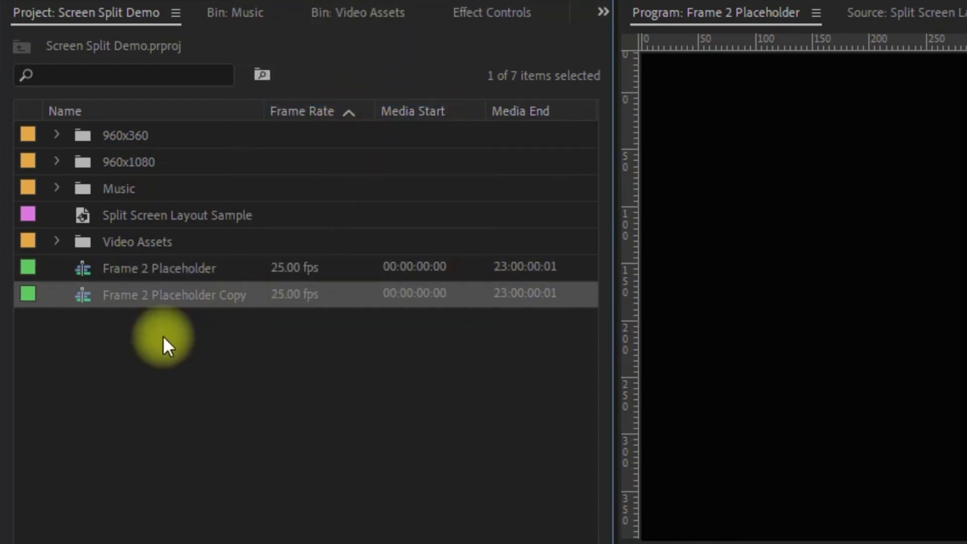
right_click(231, 299)
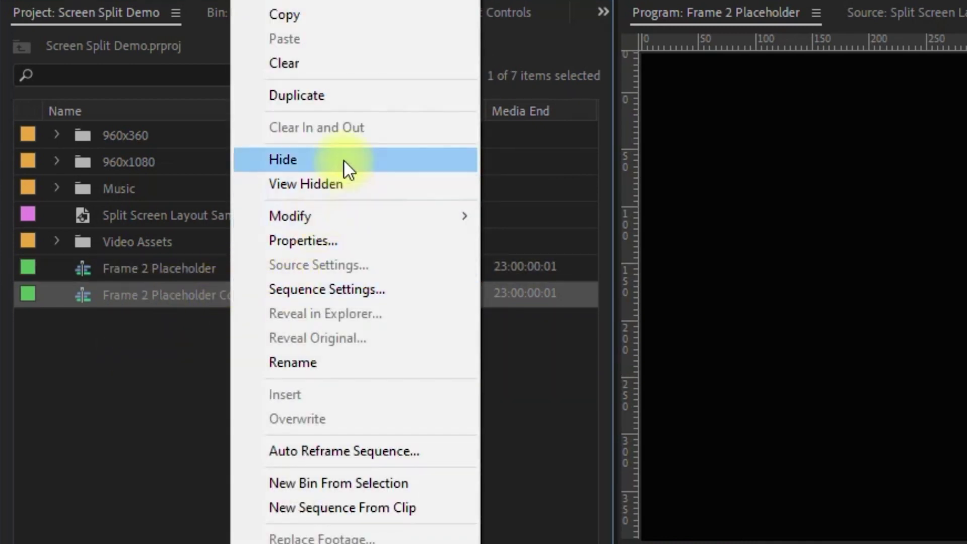
left_click(358, 103)
Rename the two copies to Frame 3 Placeholder and Frame 4 Placeholder
right_click(213, 303)
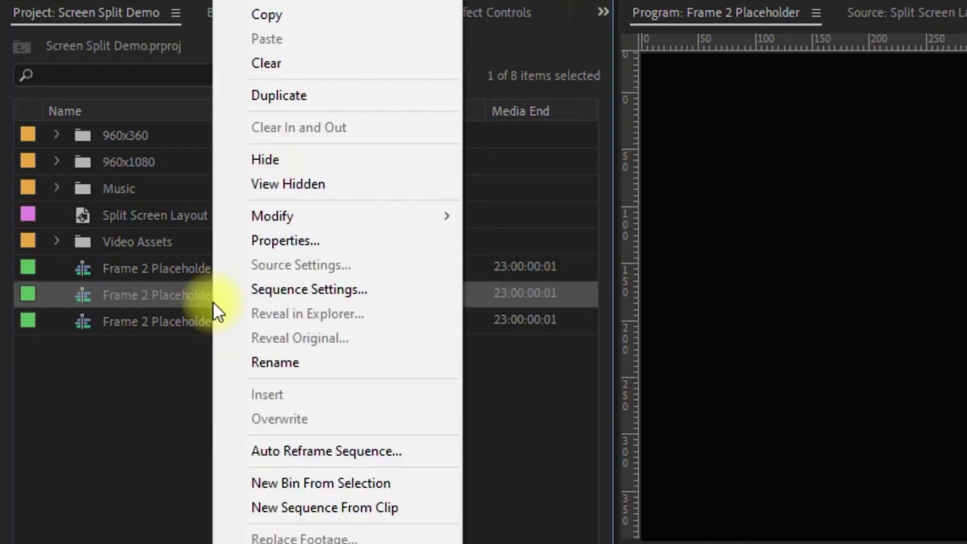
left_click(351, 366)
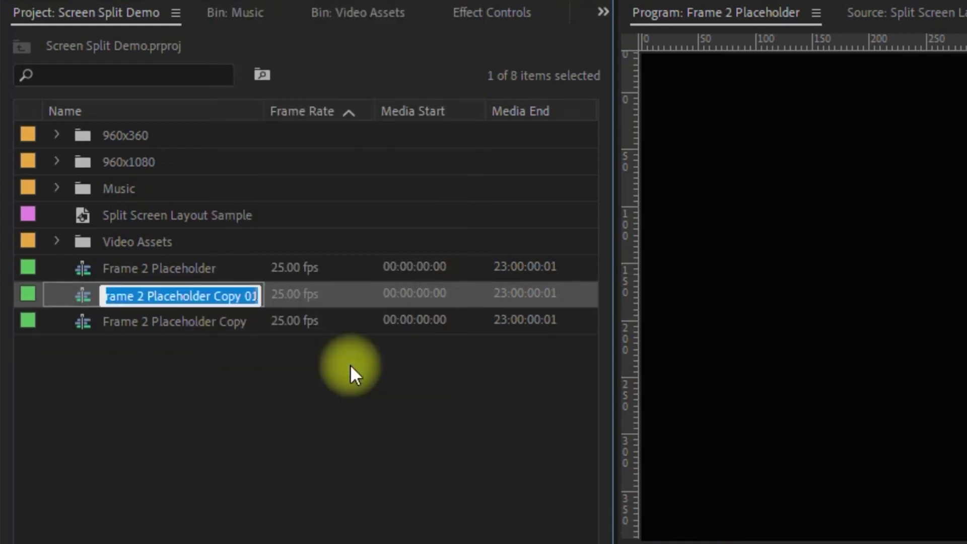
type("Frame 3 Placeholder")
key("Tab")
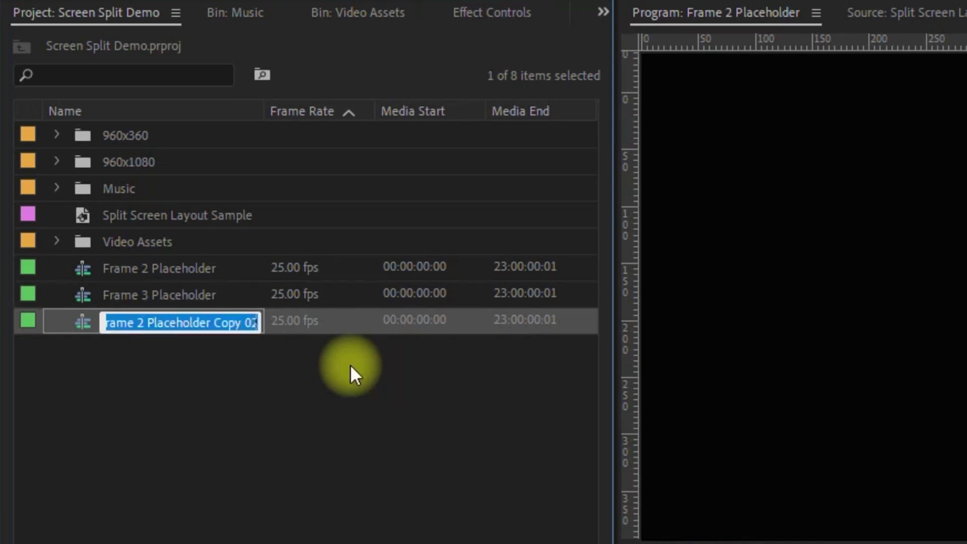
type("Frame 4 Placeholder")
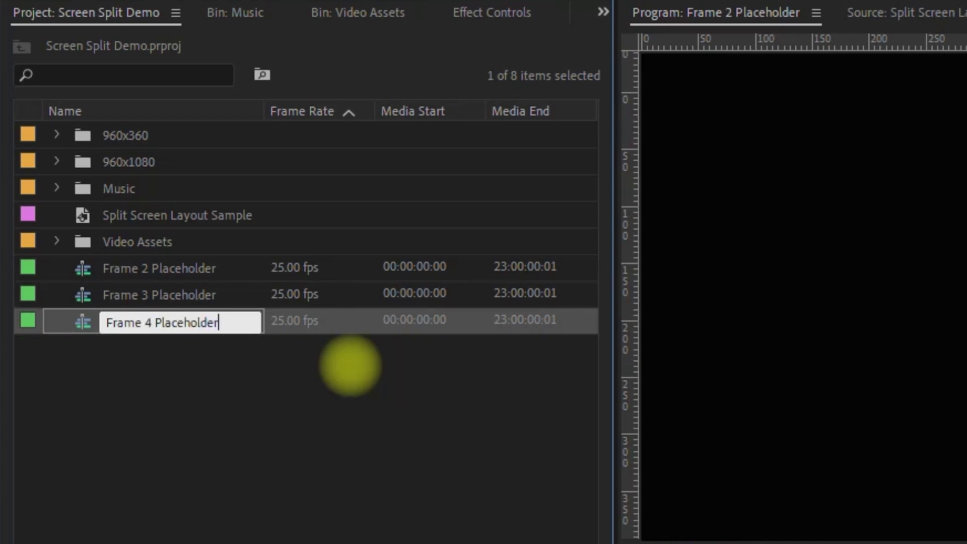
key("Tab")
left_click(114, 294)
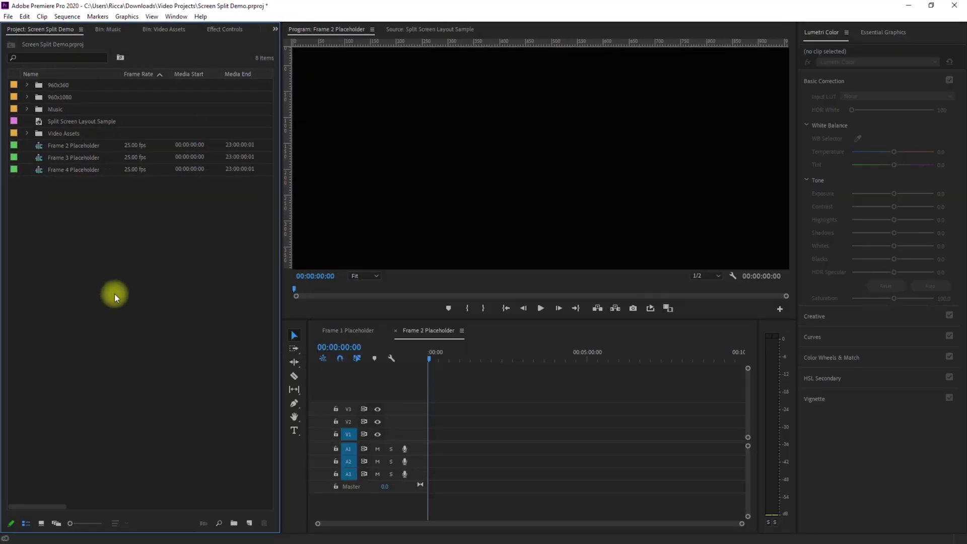
Open the Frame 3 and Frame 4 Placeholder sequences and the Video Assets bin
double_click(41, 157)
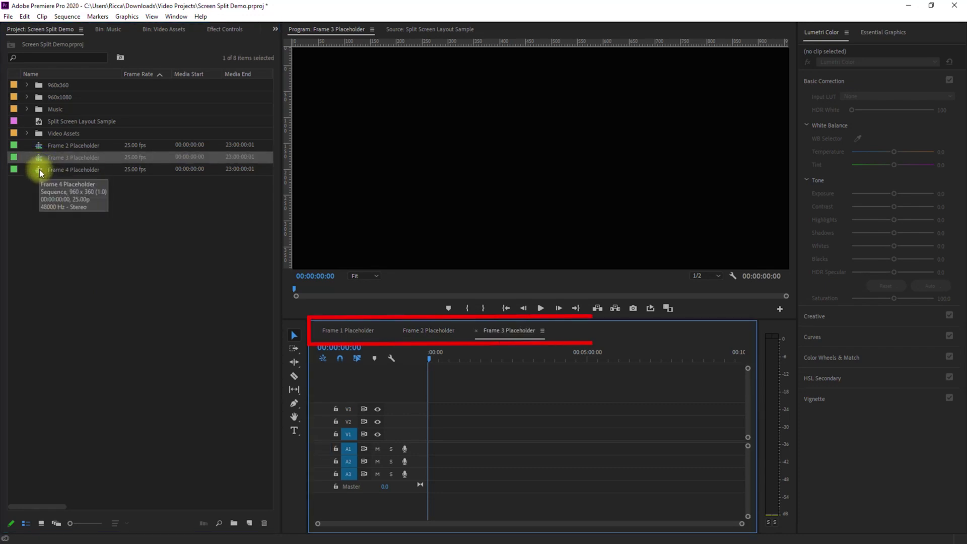
double_click(39, 169)
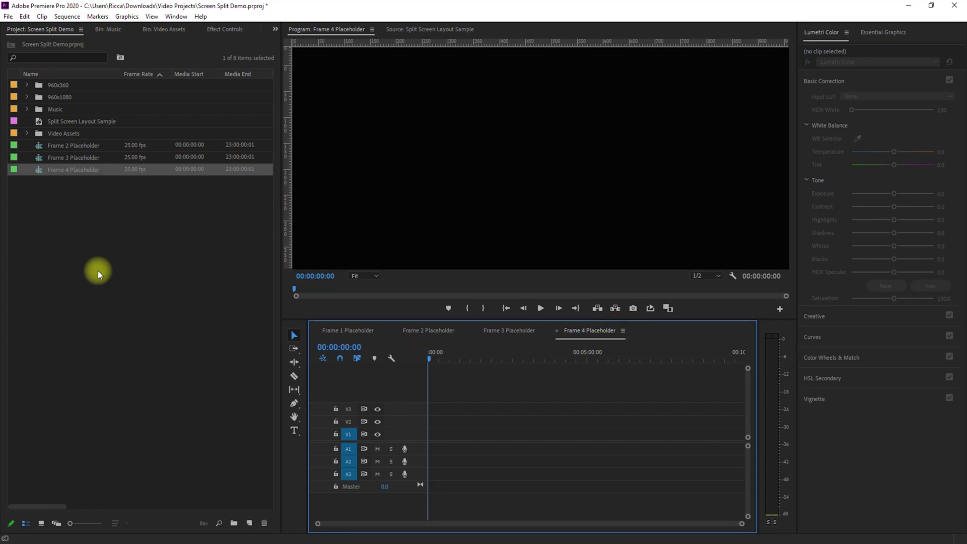
left_click(97, 270)
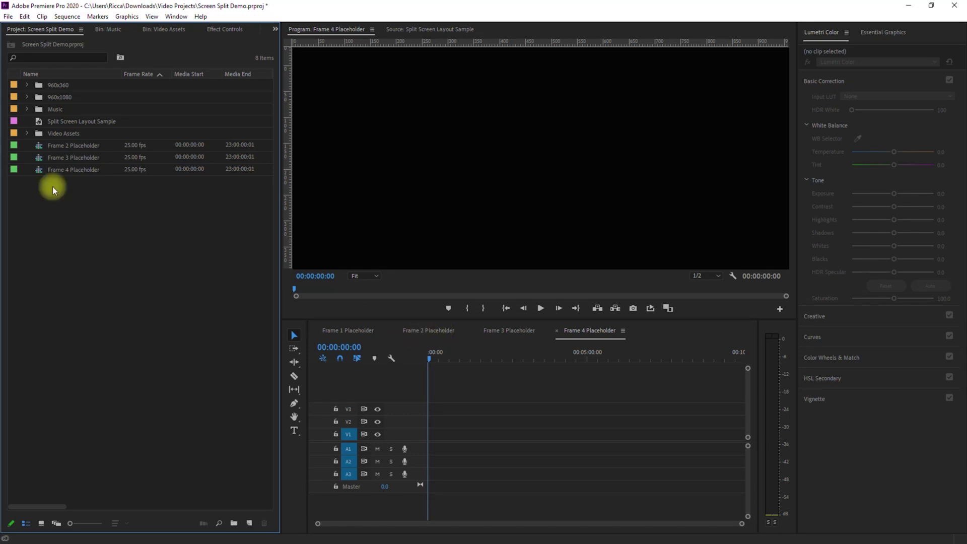
double_click(37, 134)
Place DJ Plastik 02.mp4 in Frame 2 Placeholder and scale it down to about 51
left_click(440, 335)
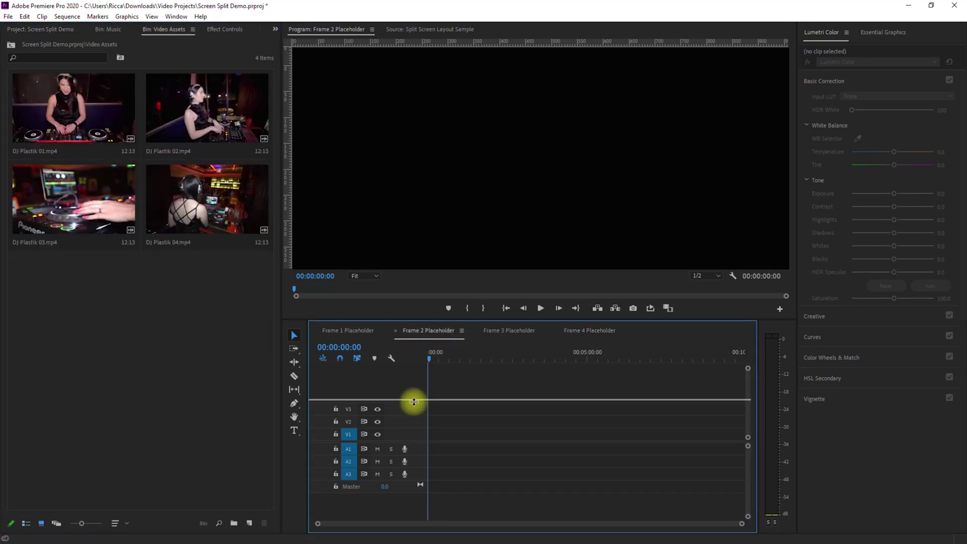
left_click(218, 136)
left_click_drag(390, 334, 429, 416)
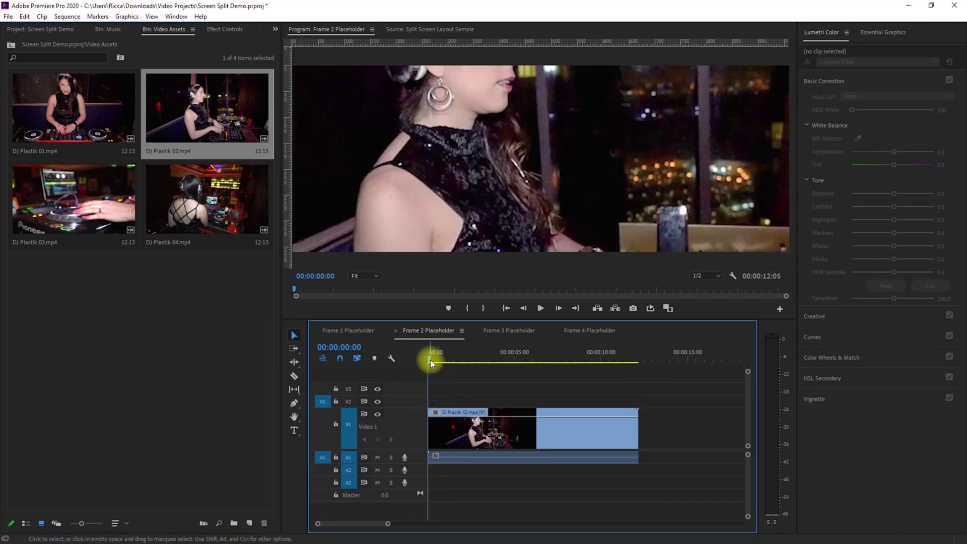
left_click(482, 426)
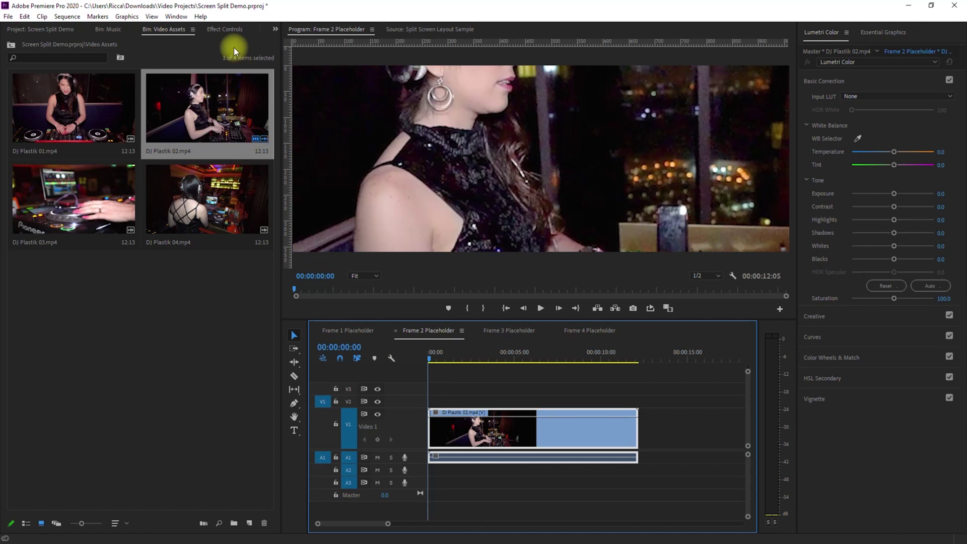
left_click(225, 30)
mouse_move(101, 95)
left_mouse_down()
mouse_move(71, 93)
mouse_move(115, 91)
left_mouse_up()
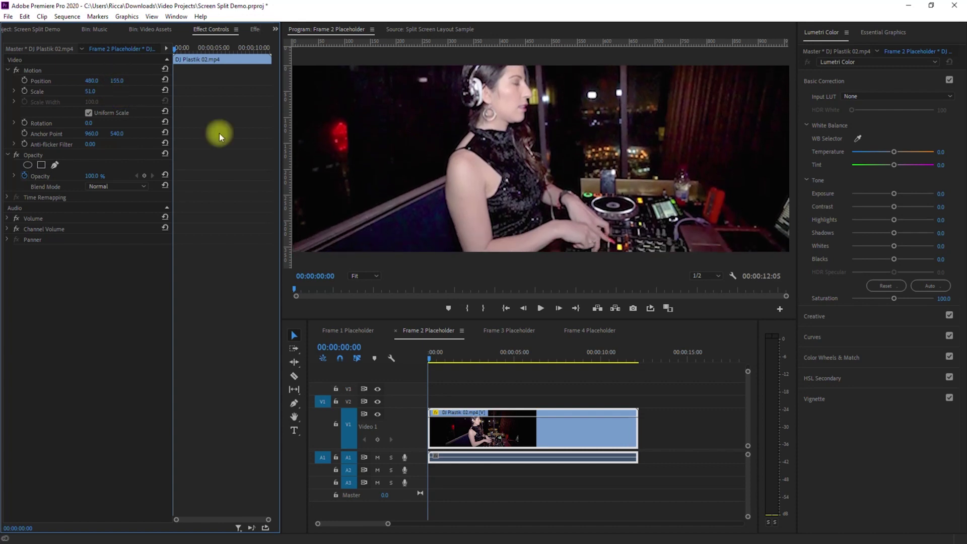
Place DJ Plastik 03 in Frame 3 Placeholder and bring up its motion settings
left_click(510, 331)
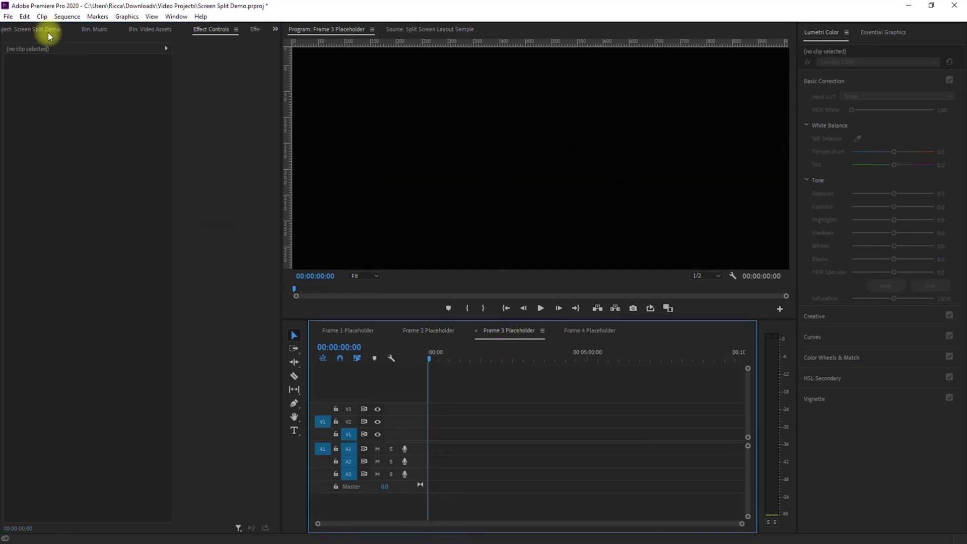
left_click(150, 30)
left_click_drag(73, 199, 414, 399)
left_click(482, 395)
key("shift+5")
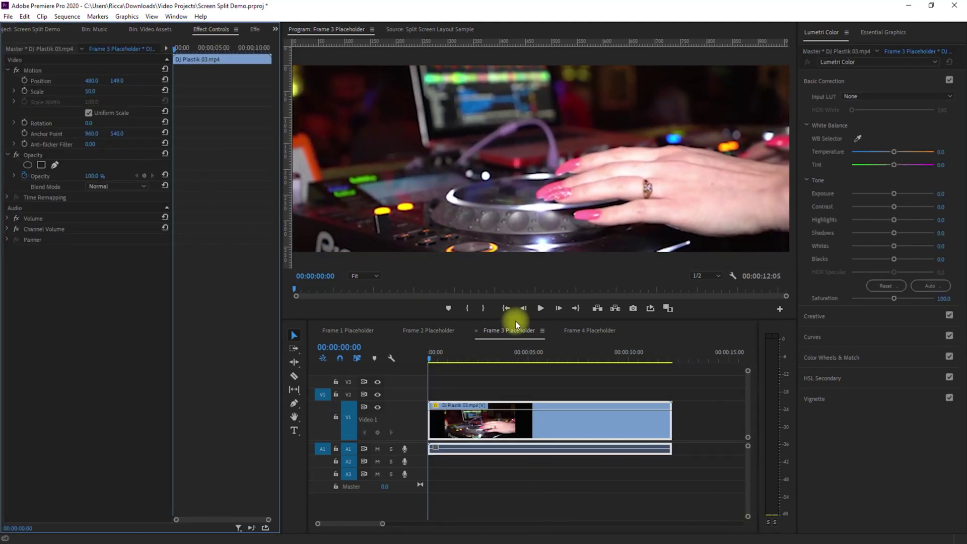
Place DJ Plastik 04 in Frame 4 Placeholder at scale 53 and position Y 151
left_click(589, 330)
left_click(150, 29)
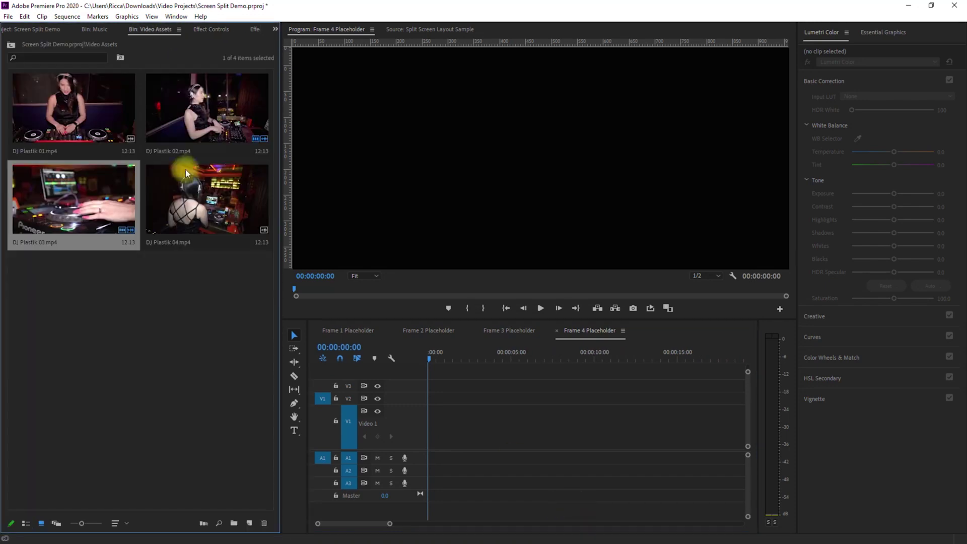
left_click_drag(204, 195, 491, 418)
left_click(492, 419)
left_click(211, 29)
left_click_drag(82, 93, 116, 82)
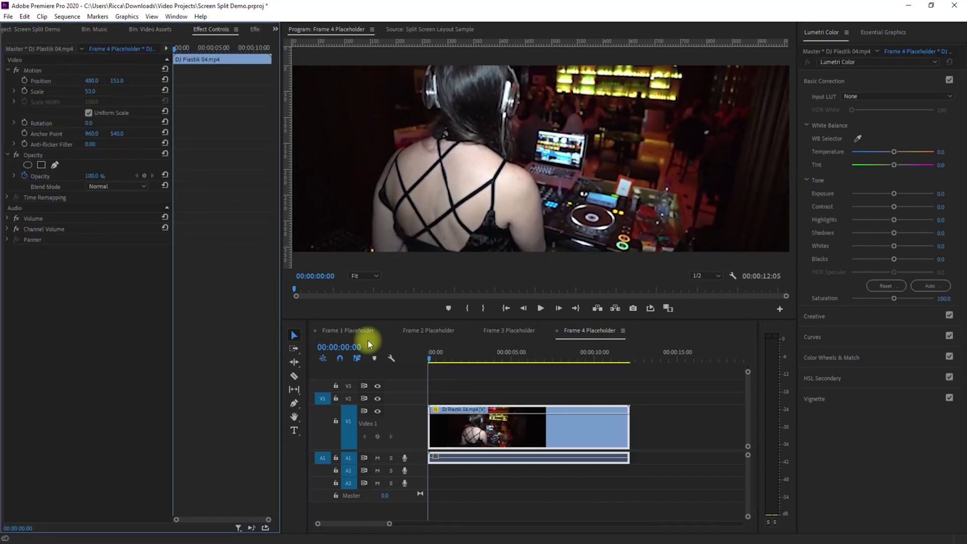
Return to the Frame 1 Placeholder sequence and drag a project item into its timeline
left_click(358, 331)
left_click(31, 29)
left_click(27, 97)
left_click(164, 29)
left_click_drag(75, 119, 410, 431)
left_click_drag(401, 524, 379, 523)
key("shift+1")
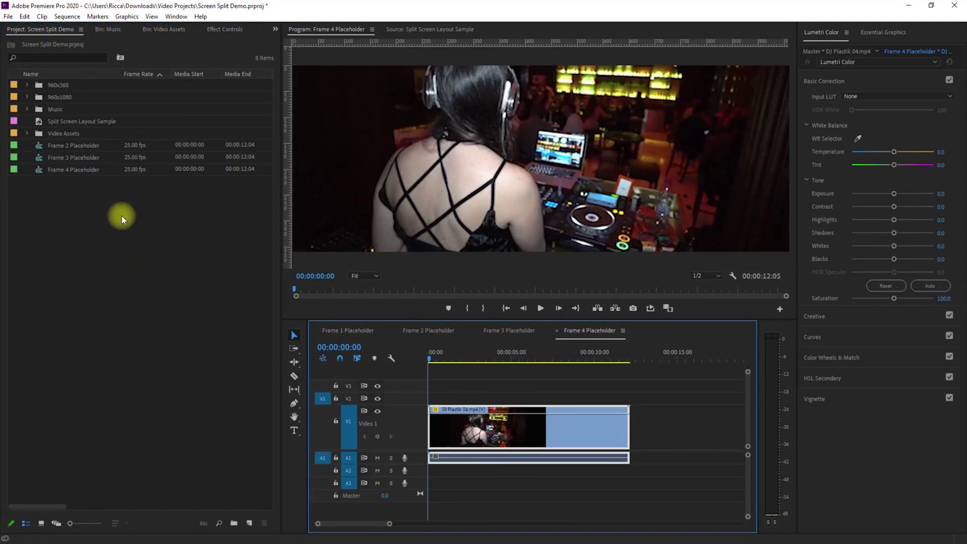
Select the Frame 2, 3 and 4 Placeholder sequences and drop them into the 960x360 bin
left_click_drag(123, 216, 83, 145)
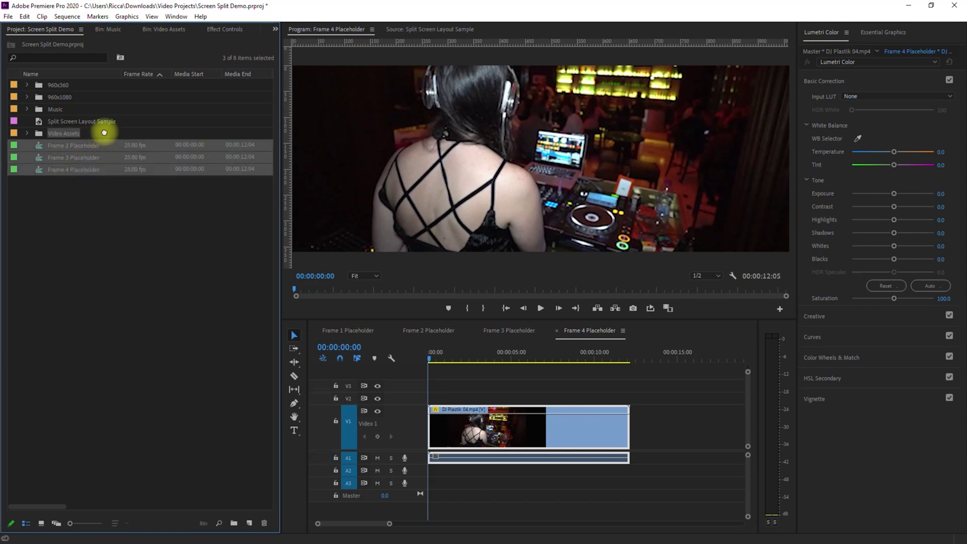
left_click_drag(97, 96, 77, 92)
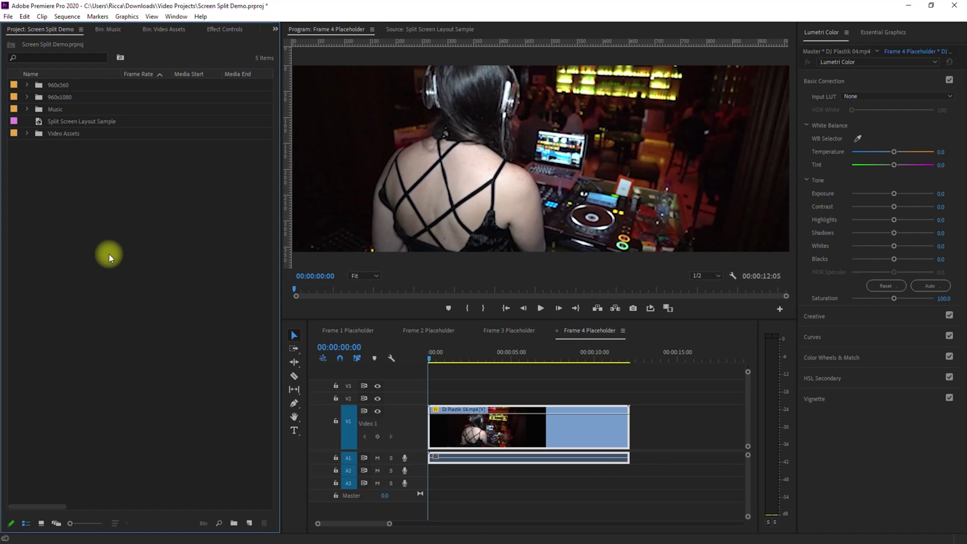
Create a new DSLR 1080p25 sequence named Split Screen Template 1 from the Project panel
right_click(28, 172)
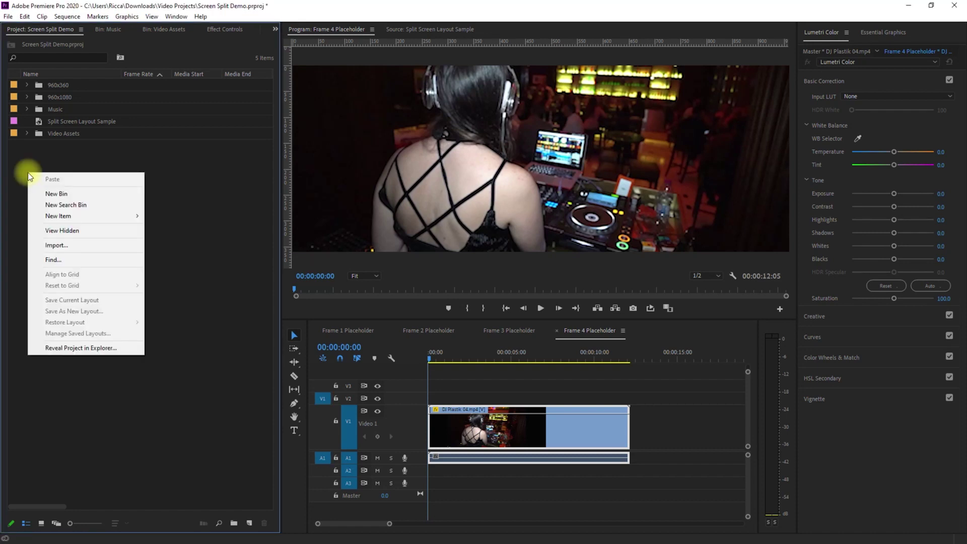
mouse_move(112, 213)
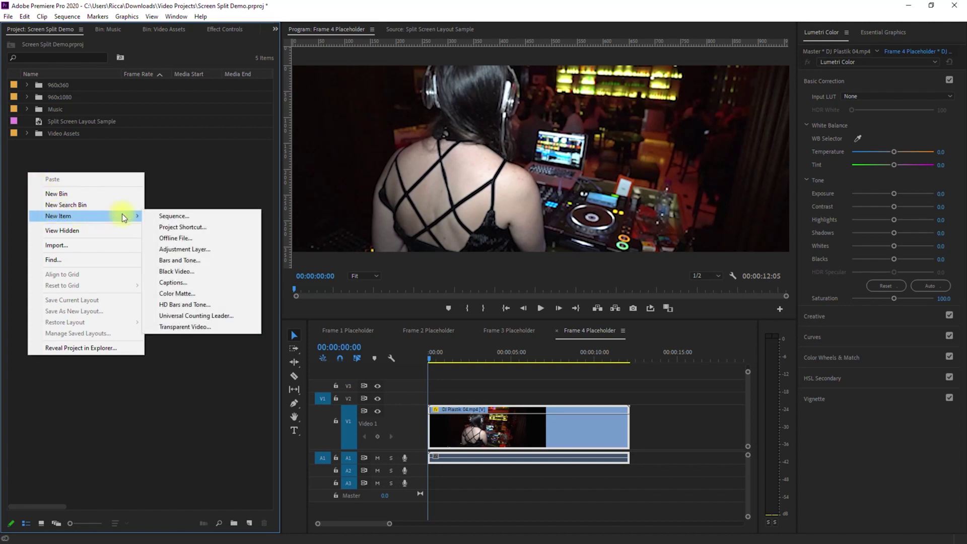
left_click(178, 217)
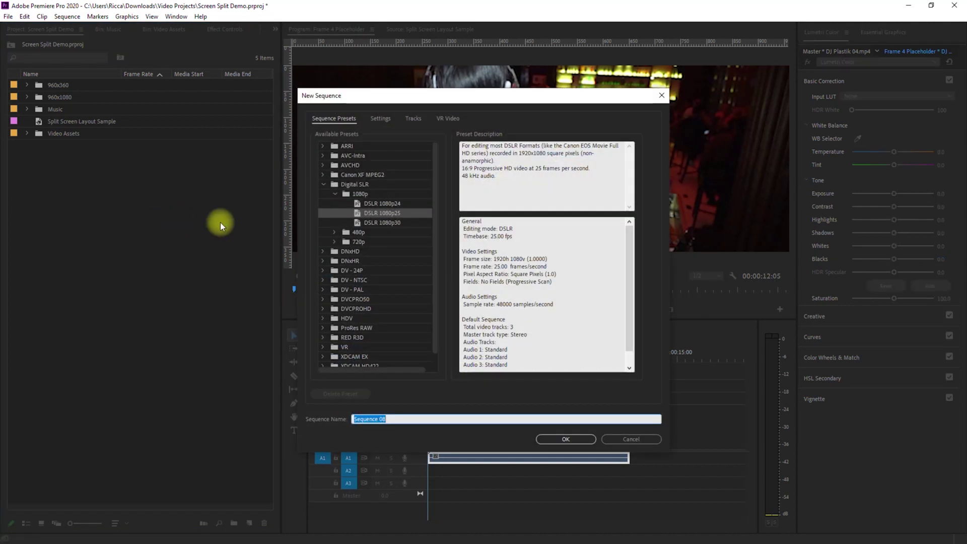
left_click(412, 216)
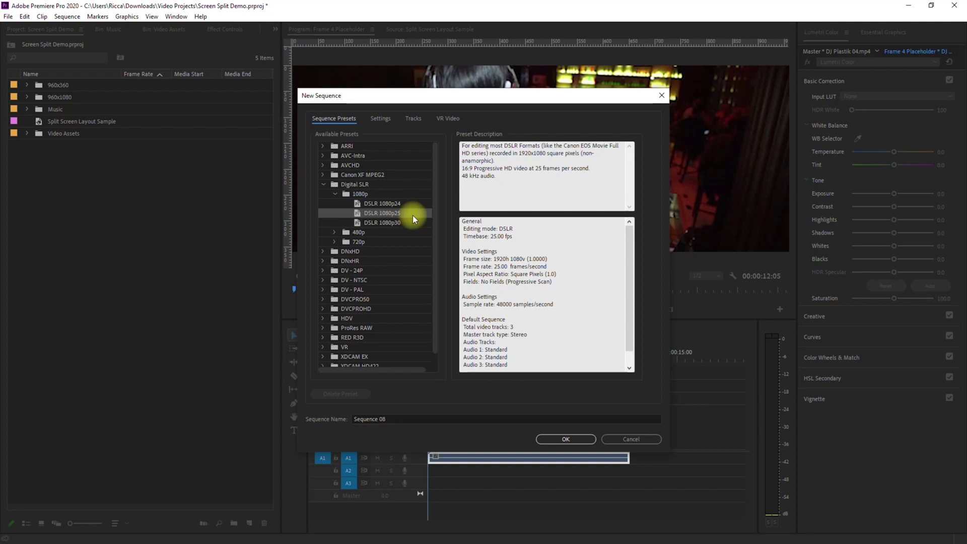
left_click(411, 419)
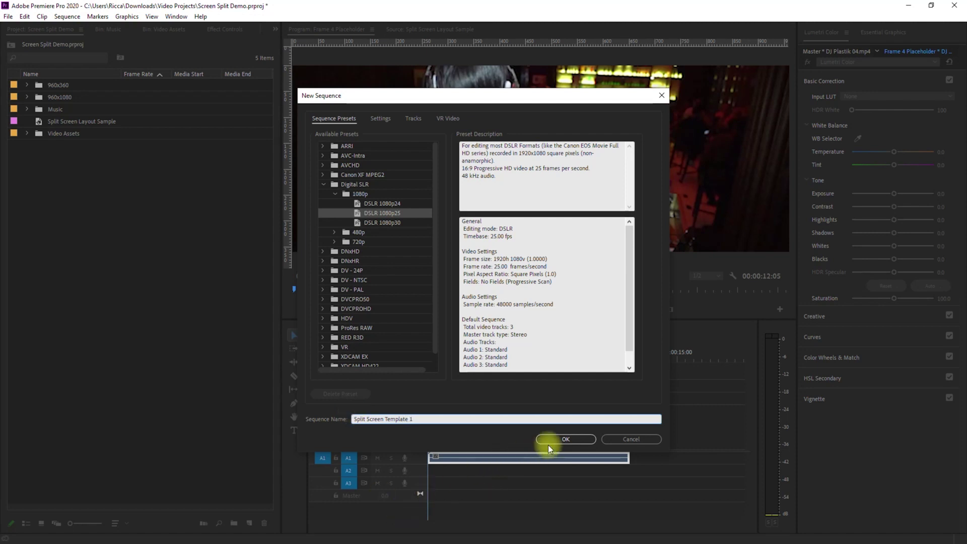
left_click(576, 437)
Put Frame 1 Placeholder on V1 and Frame 2 Placeholder above it, moved to the top-left
left_click(26, 96)
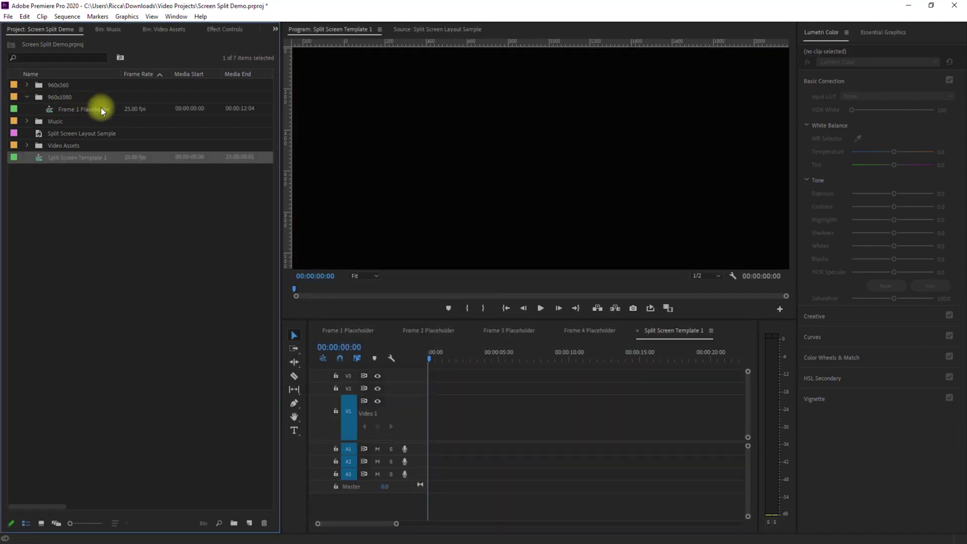
left_click(119, 111)
left_click_drag(119, 111, 439, 408)
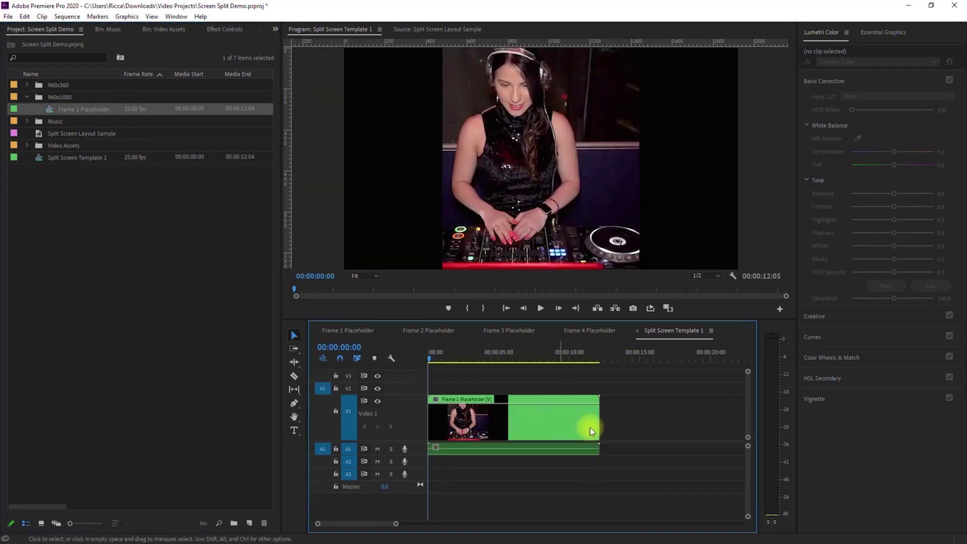
left_click(26, 84)
left_click_drag(83, 96, 444, 381)
left_click_drag(113, 78, 460, 373)
Stack Frames 3 and 4 on the upper tracks, position them down the left column, and preview
left_click(42, 29)
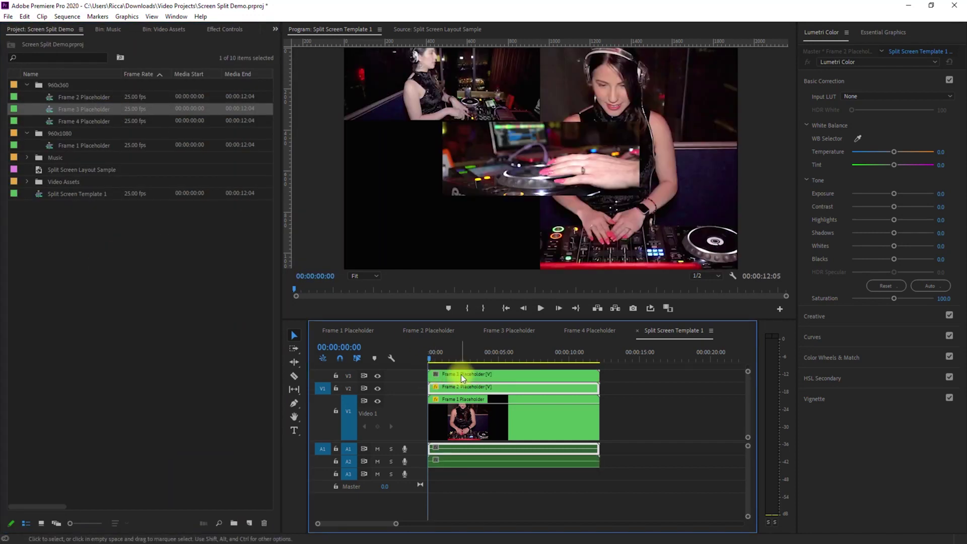
left_click(221, 29)
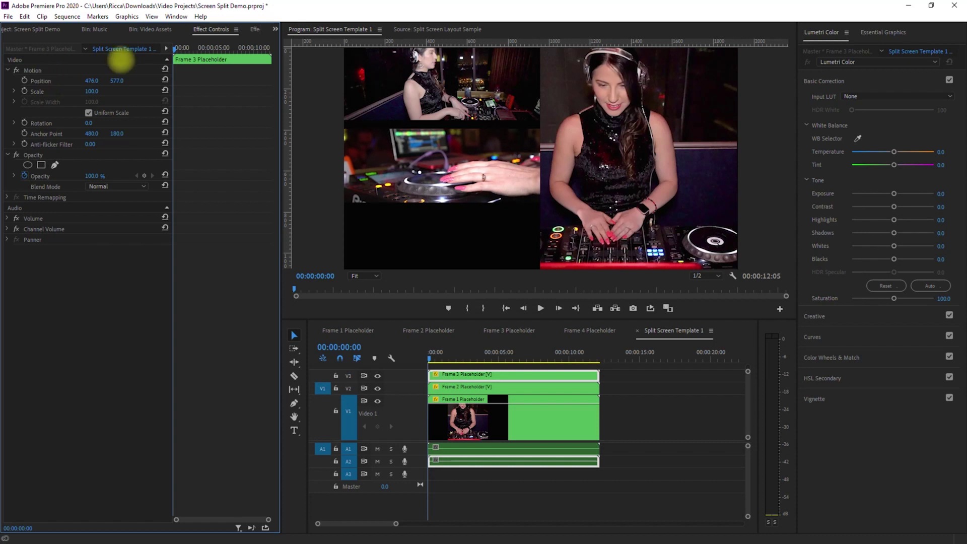
left_click(42, 30)
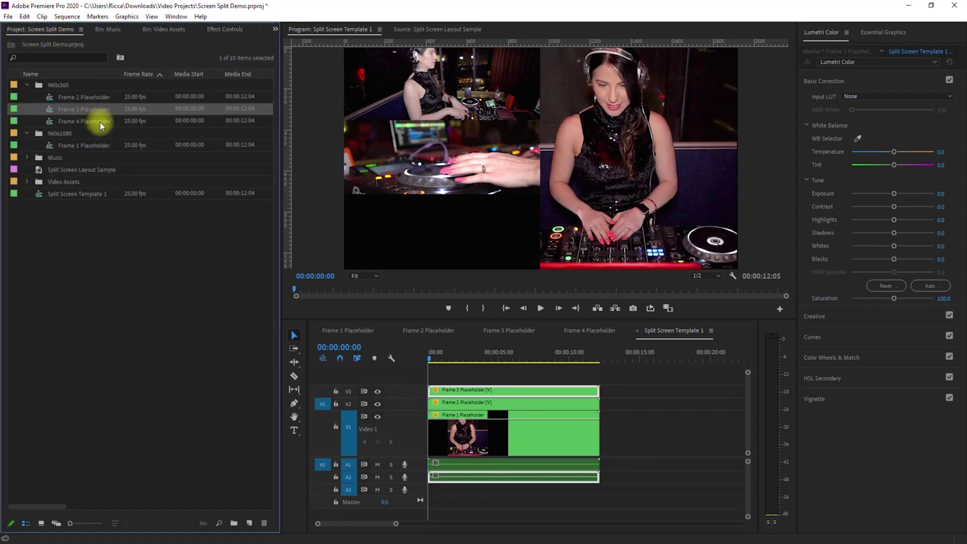
left_click_drag(97, 123, 429, 367)
left_click(225, 30)
left_click_drag(92, 81, 129, 65)
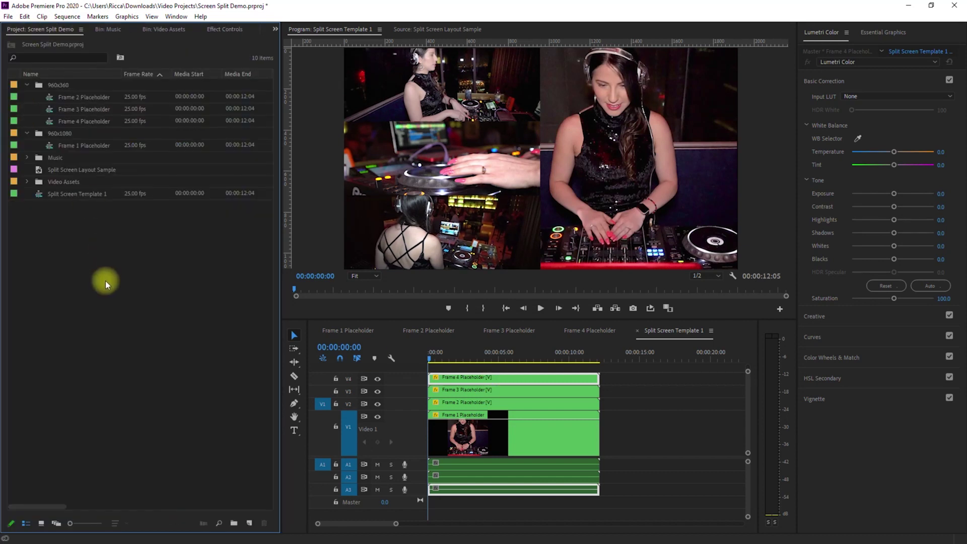
left_click(541, 309)
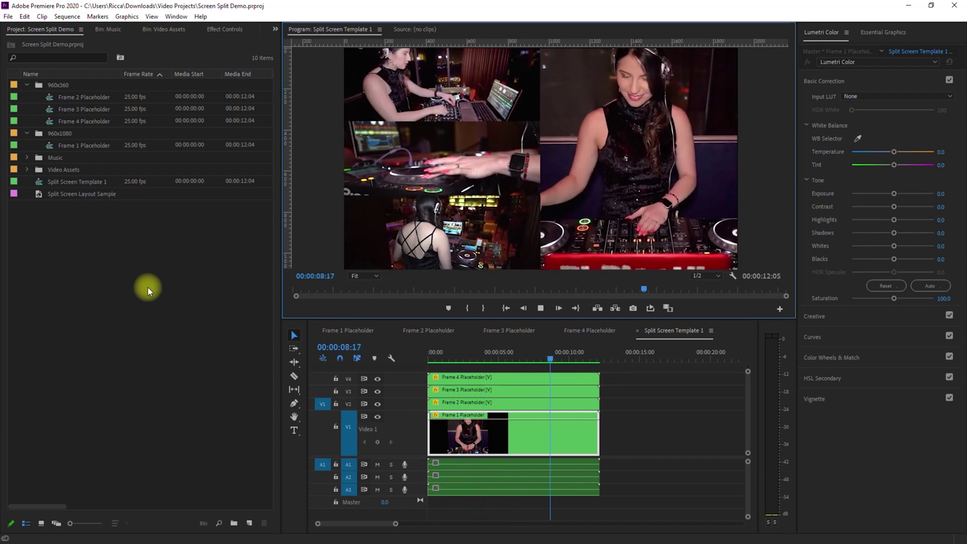
key("space")
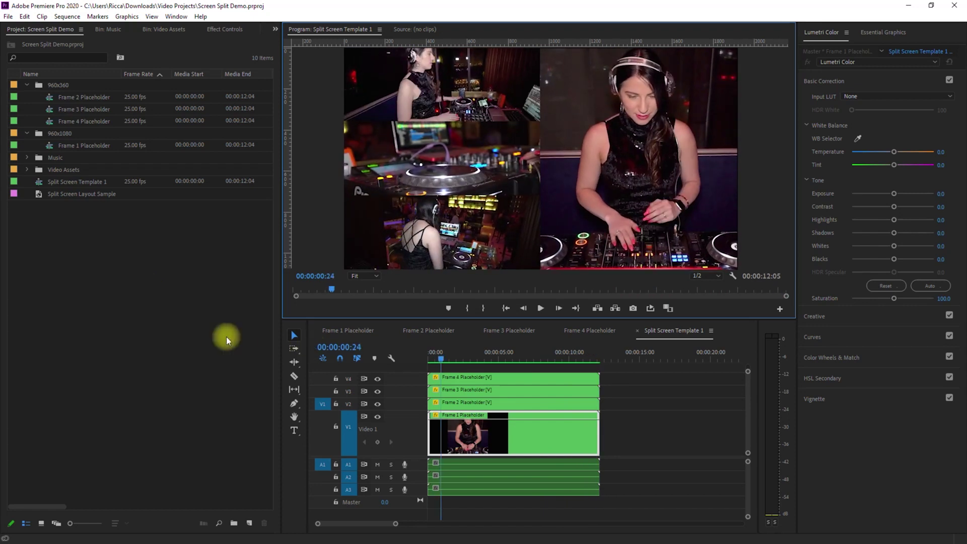
In Frame 1 Placeholder, add a white-filled rectangle layer through Essential Graphics Edit
left_click(371, 330)
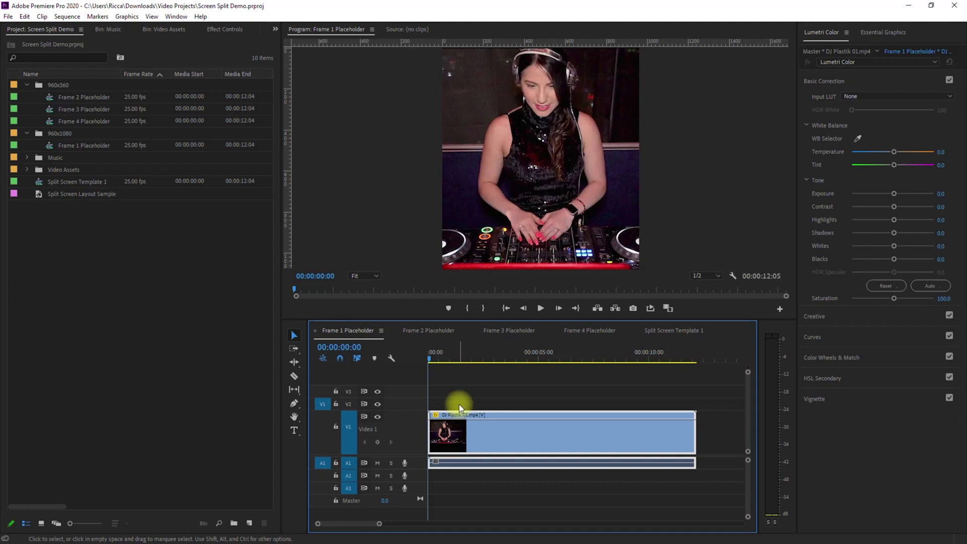
left_click(903, 32)
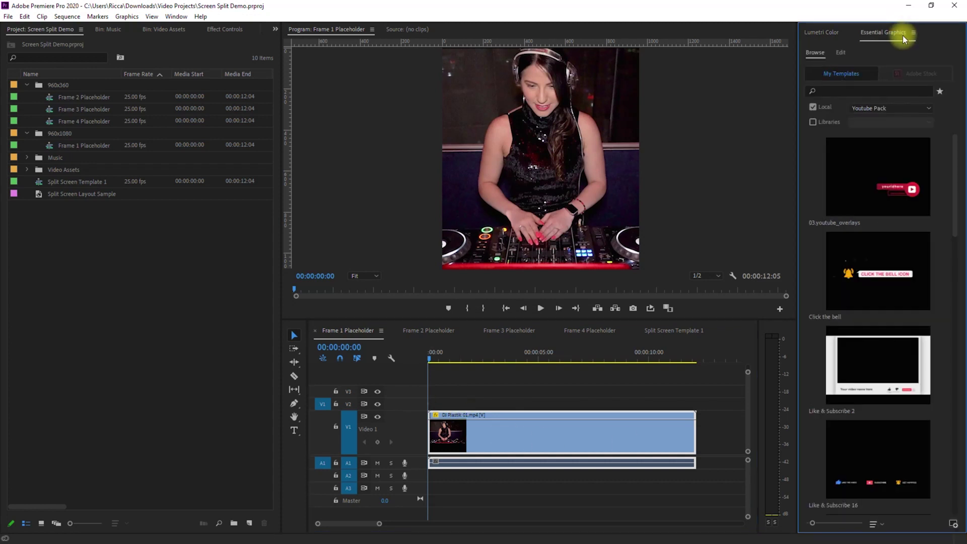
left_click(844, 53)
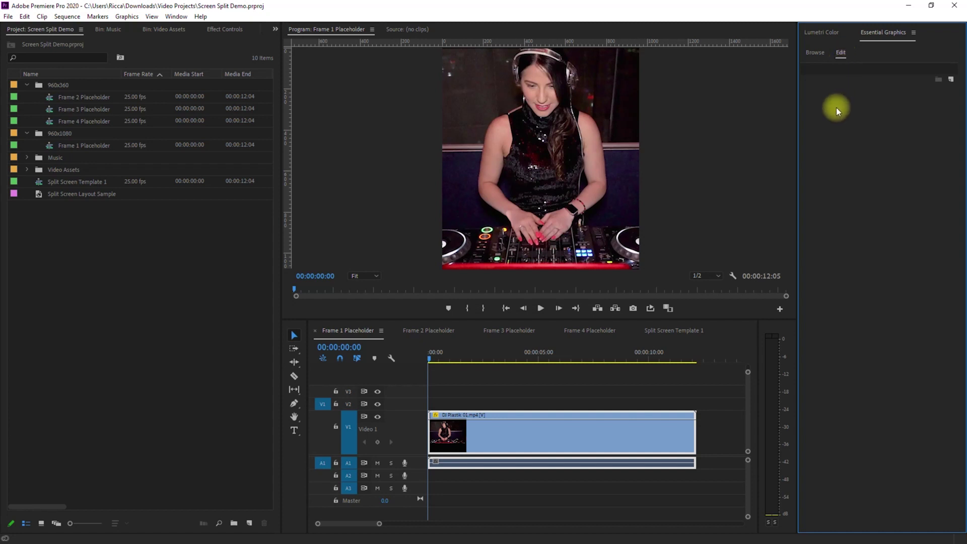
left_click(951, 79)
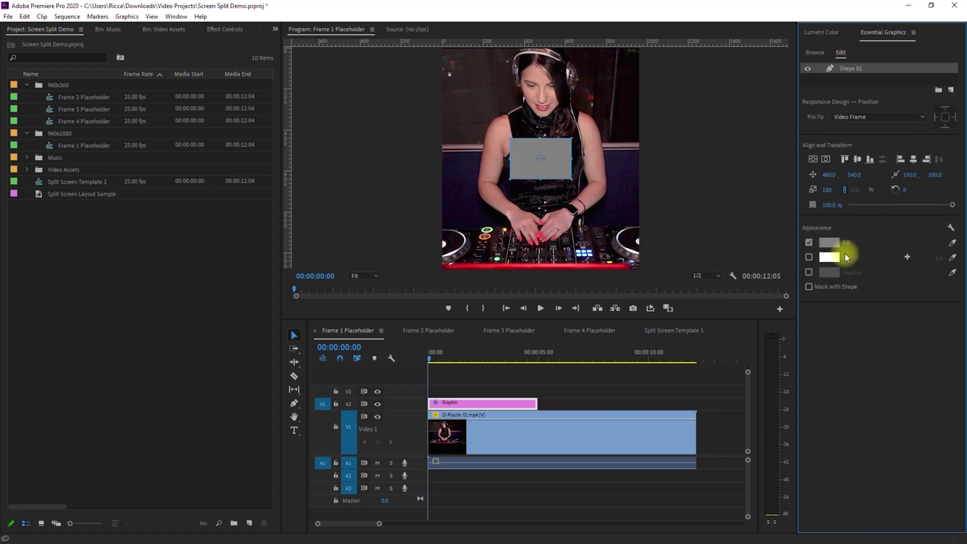
left_click(830, 246)
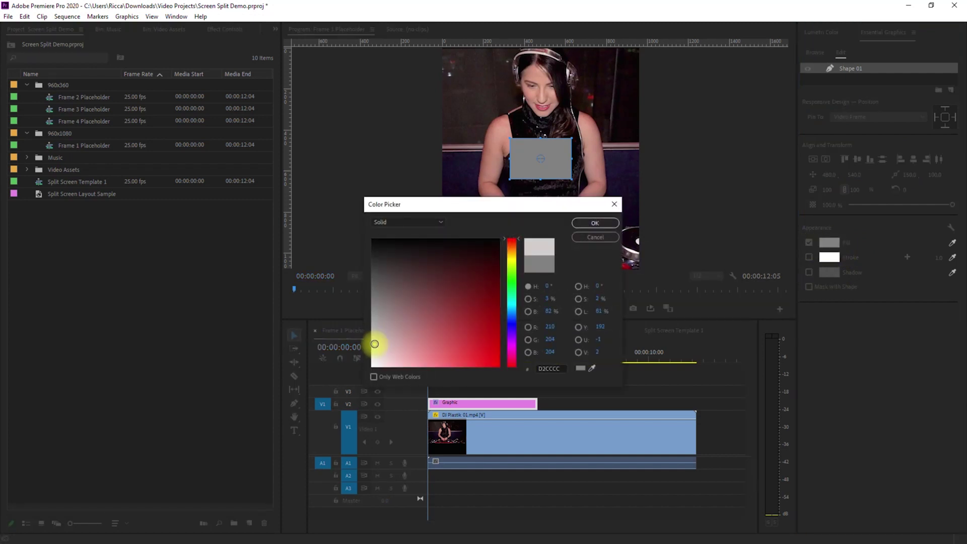
left_click(576, 225)
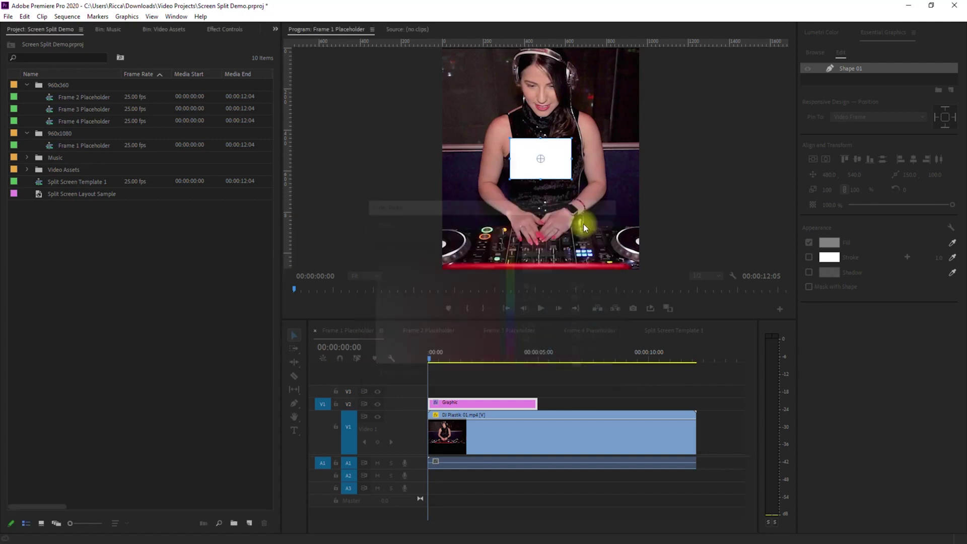
Move the white rectangle to the frame's left edge and extend the graphic to the clip's end
left_click_drag(554, 169, 446, 272)
left_click(539, 401)
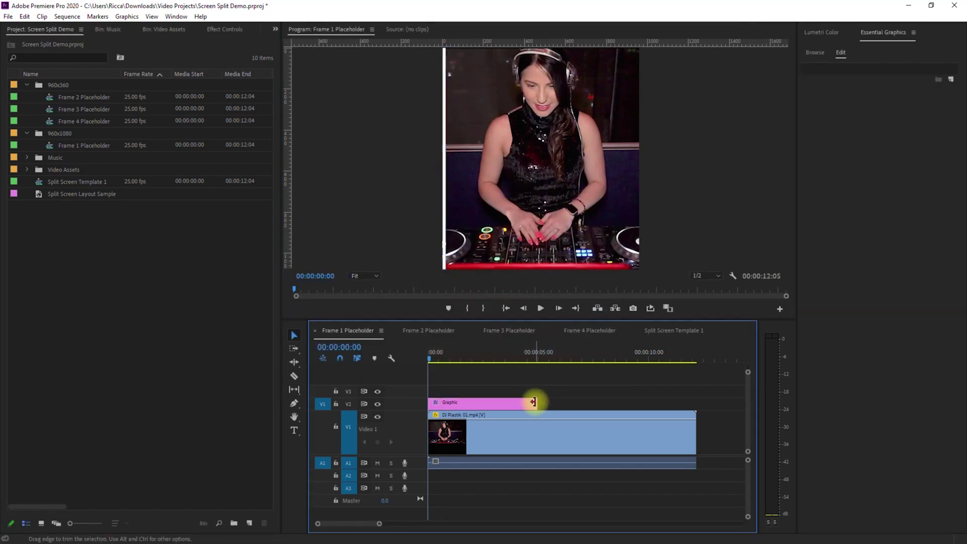
left_click_drag(533, 402, 695, 403)
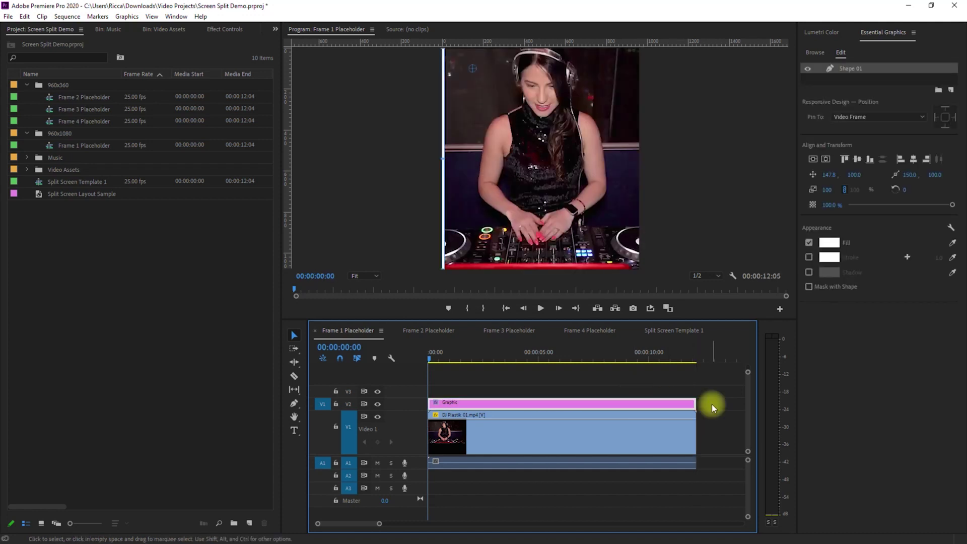
In Frame 2 Placeholder, add a thin white bar at the bottom edge, extended to the clip's full length
left_click(443, 331)
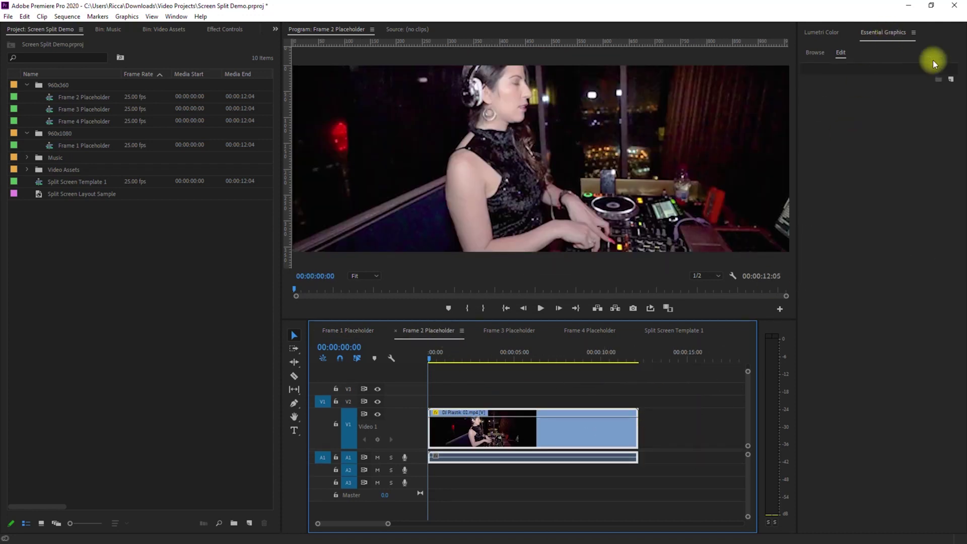
left_click(951, 79)
left_click(940, 113)
left_click_drag(620, 107, 661, 205)
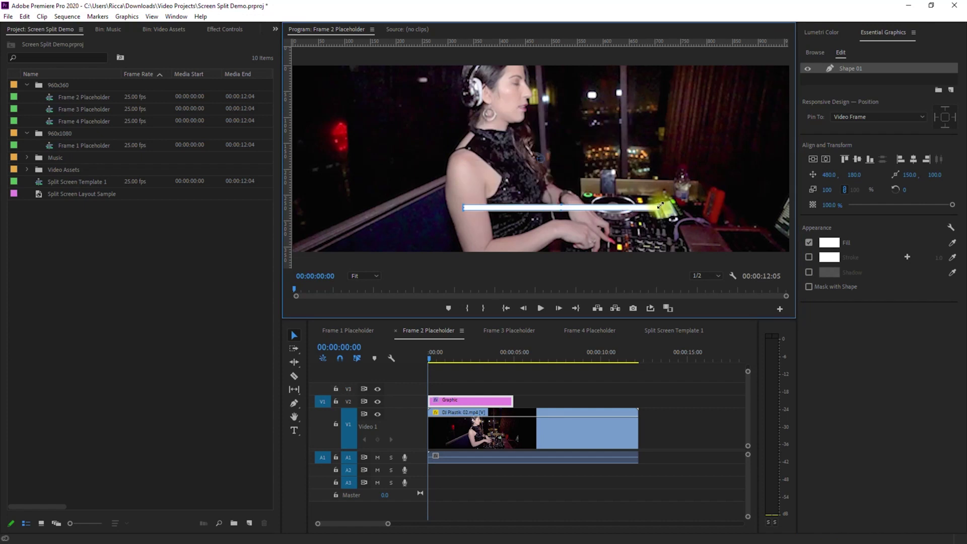
left_click_drag(617, 241, 794, 251)
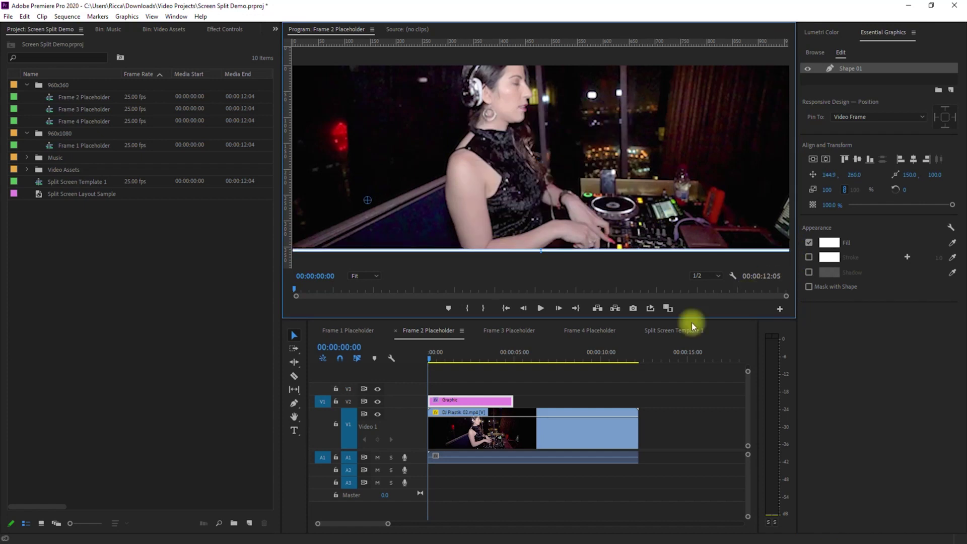
left_click_drag(512, 401, 664, 428)
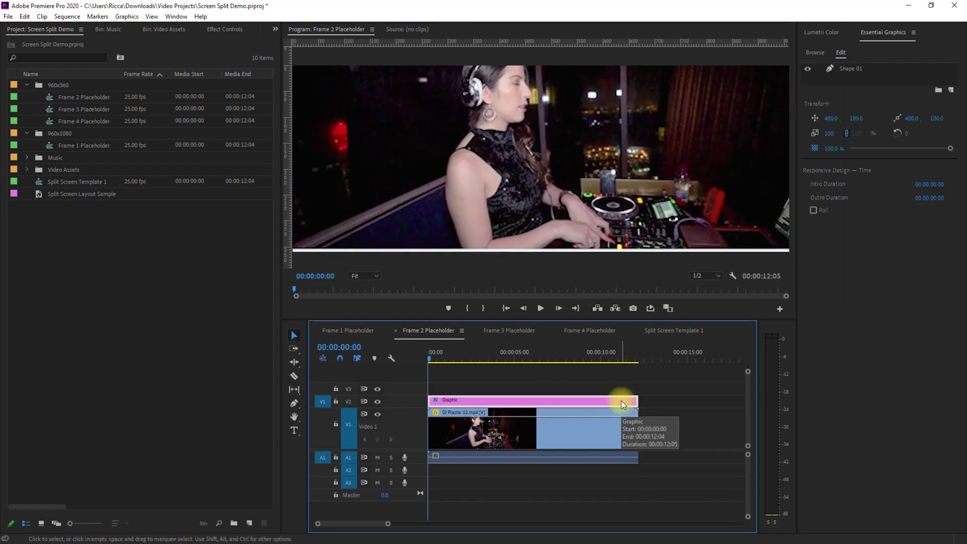
left_click_drag(623, 401, 497, 391)
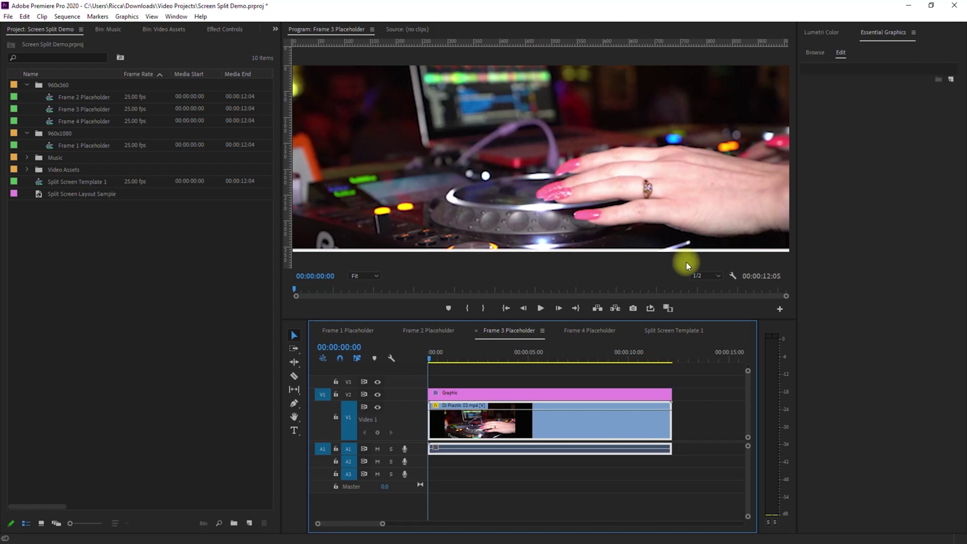
Check the Frame 2 and 3 border graphics, then play Split Screen Template 1 from the start
left_click(675, 330)
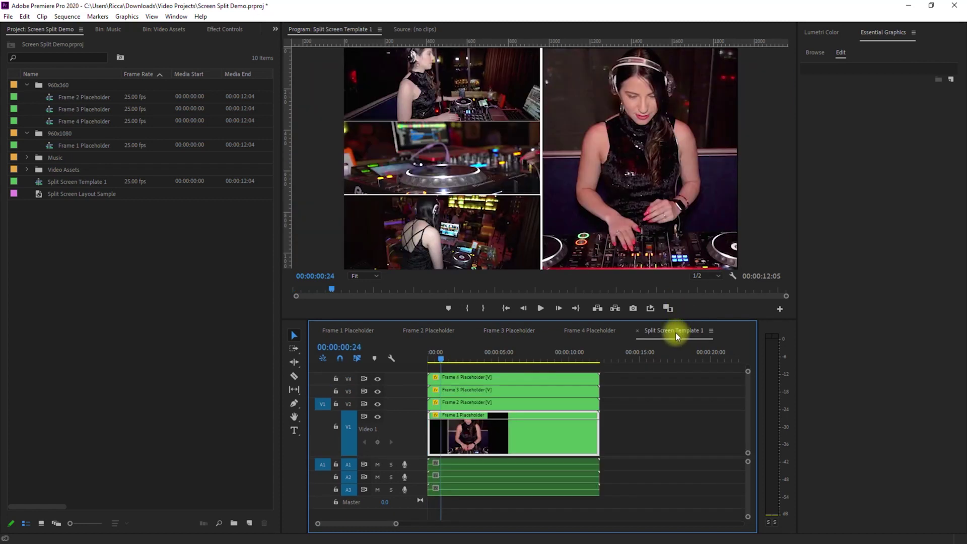
left_click(442, 331)
left_click(514, 331)
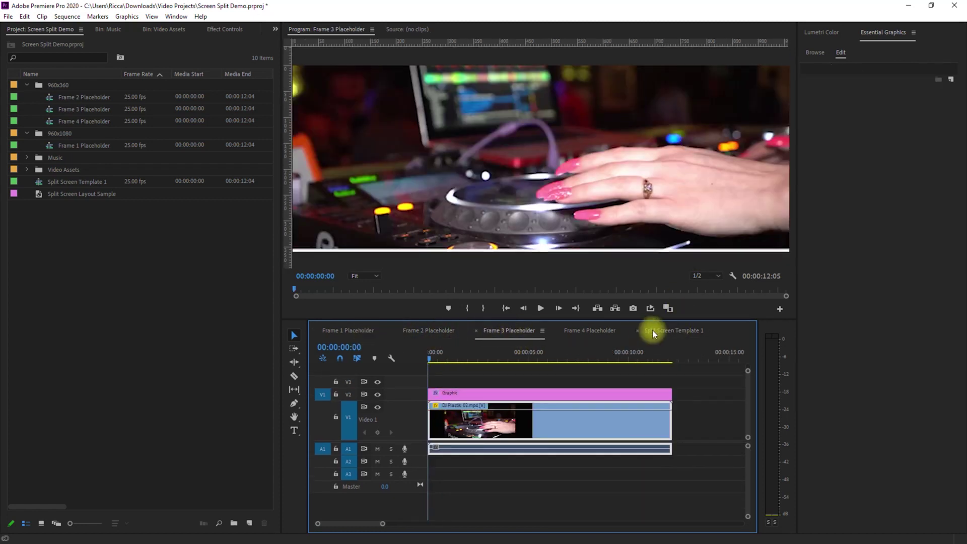
left_click(664, 394)
left_click(675, 332)
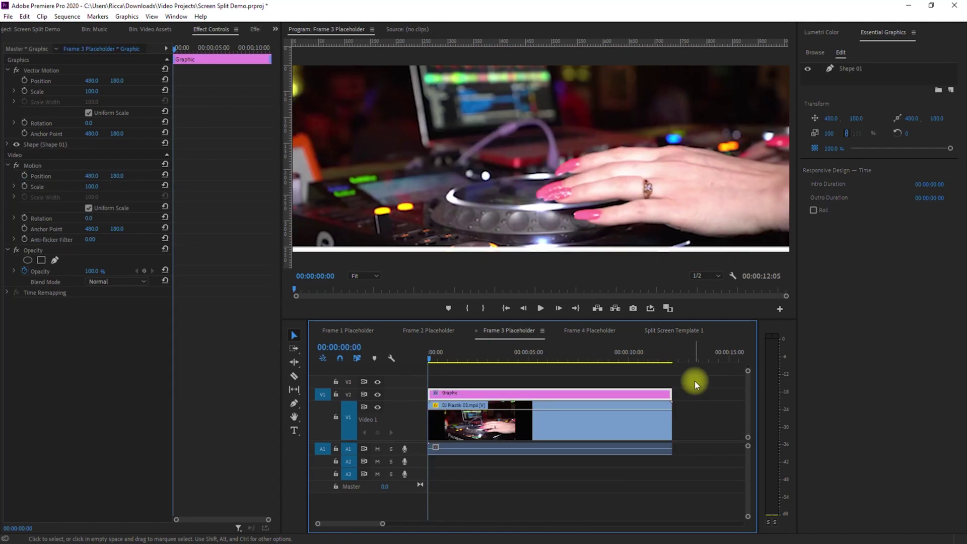
left_click(686, 330)
left_click(426, 355)
key("space")
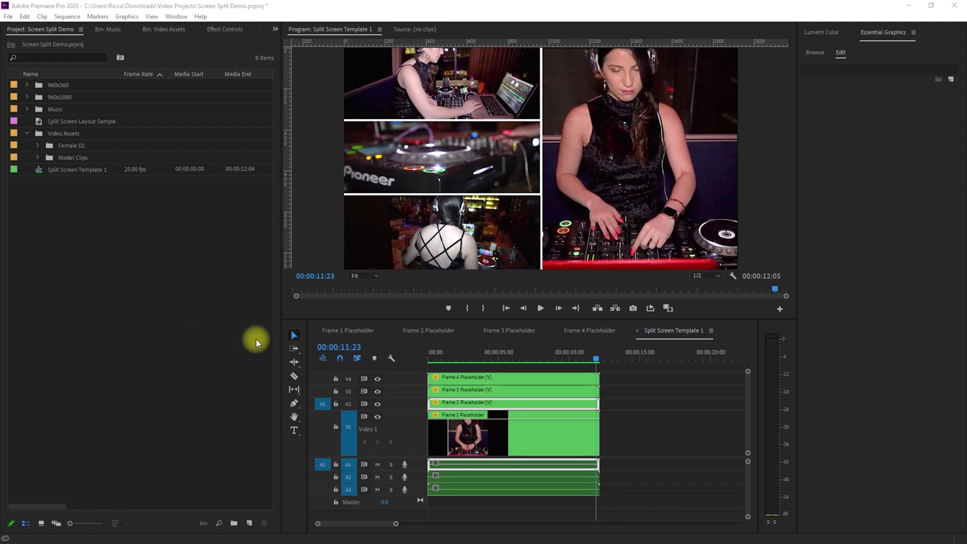
Replace Frame 2's DJ clip with a Model Clips video on V1, scaled to 62%
left_click(446, 331)
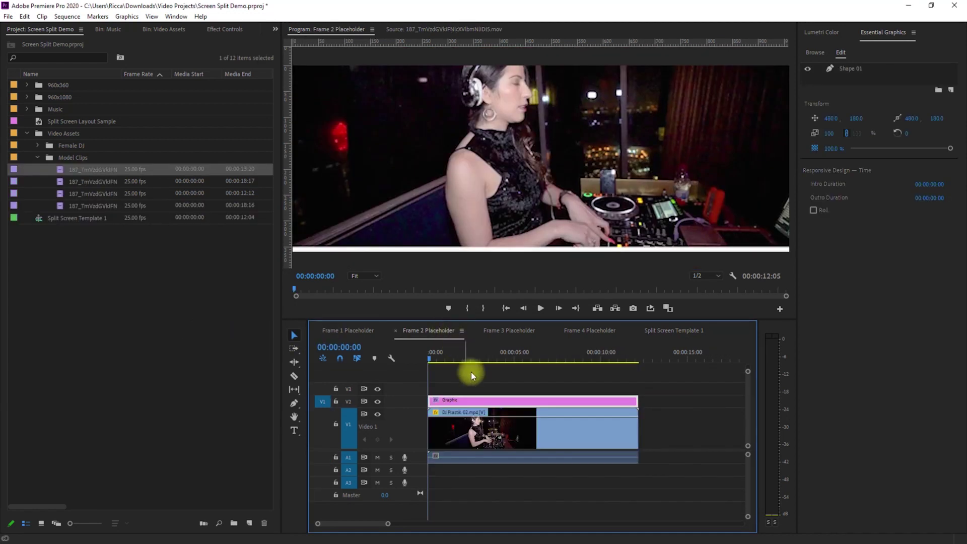
left_click(495, 429)
key("Delete")
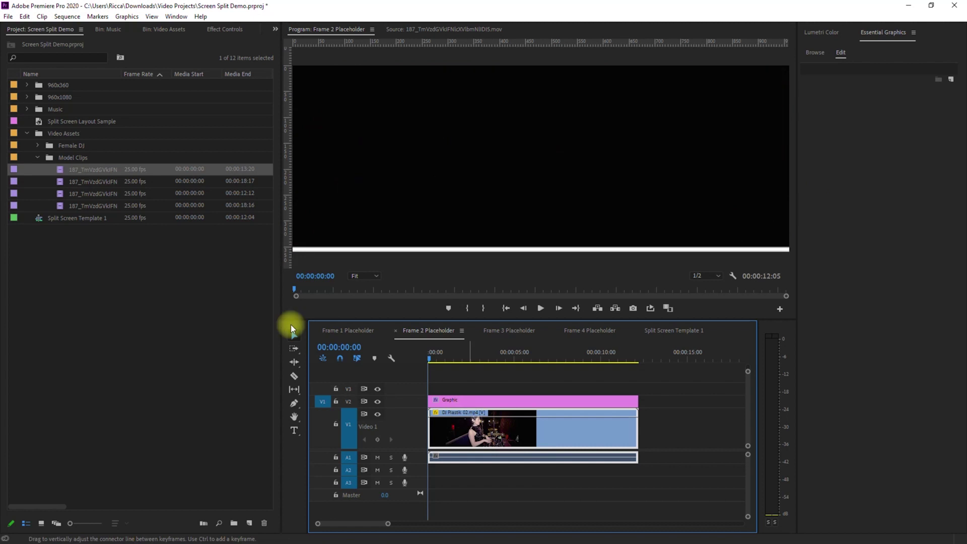
left_click_drag(111, 184, 426, 428)
left_click_drag(745, 428, 638, 428)
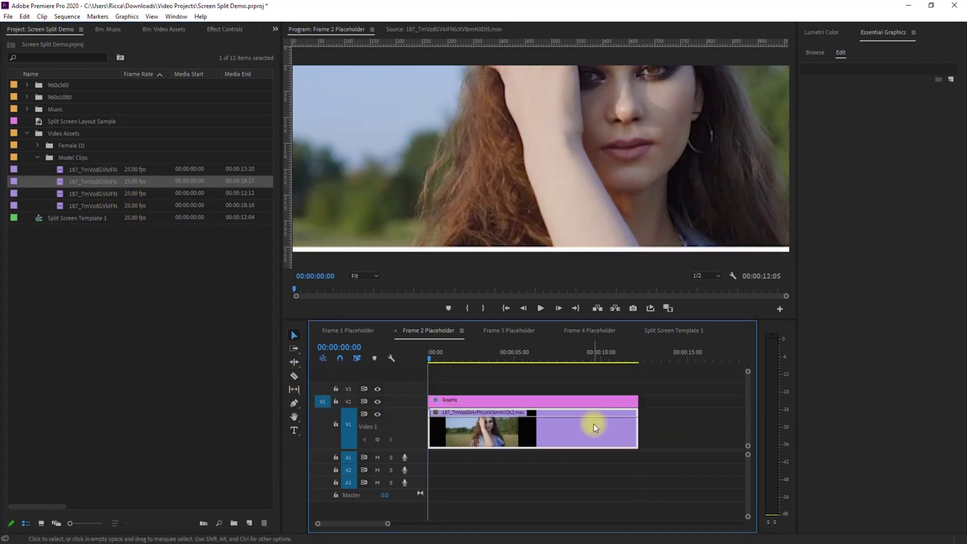
left_click(568, 425)
left_click(211, 30)
left_click_drag(101, 90, 121, 68)
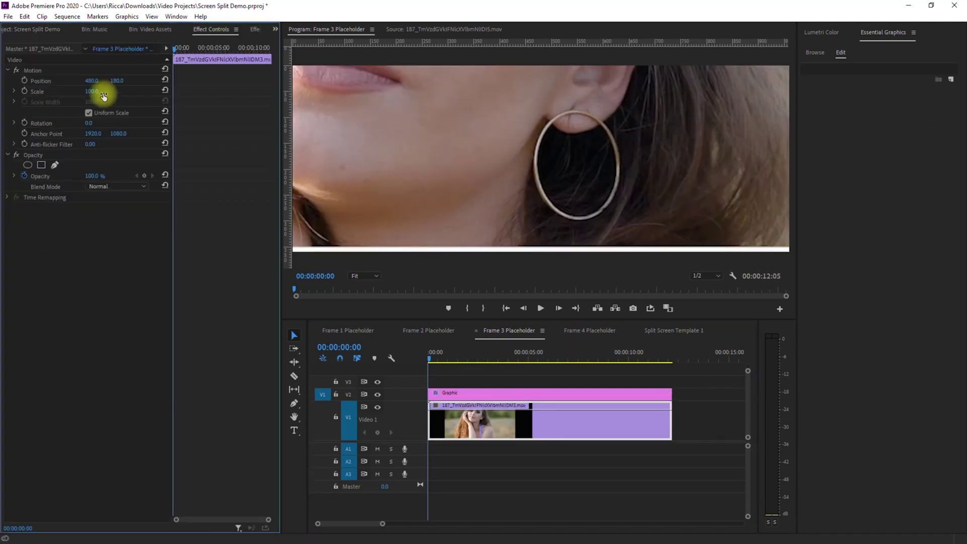
Scale Frame 3's model clip to 24%, fit a model clip into Frame 4, and play the template
left_click_drag(97, 93, 64, 97)
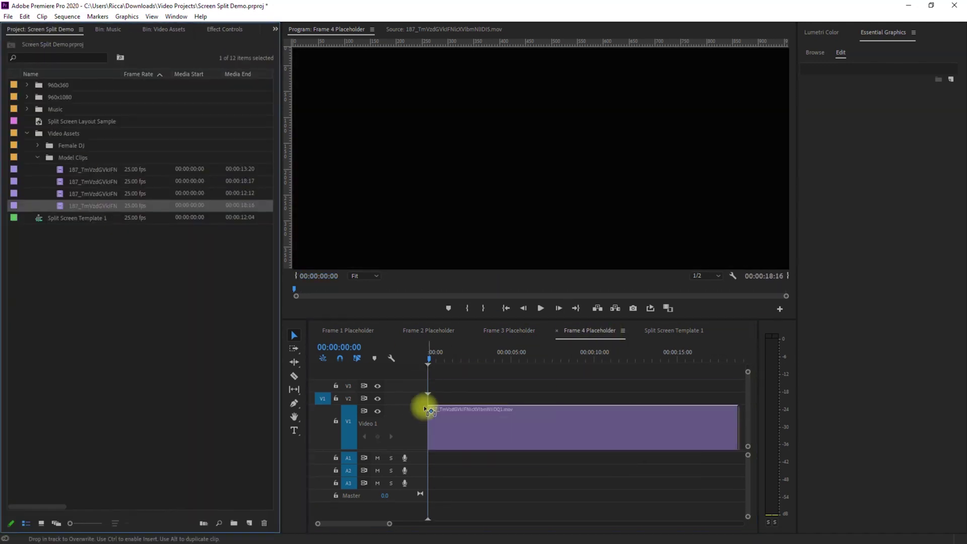
left_click_drag(425, 404, 429, 409)
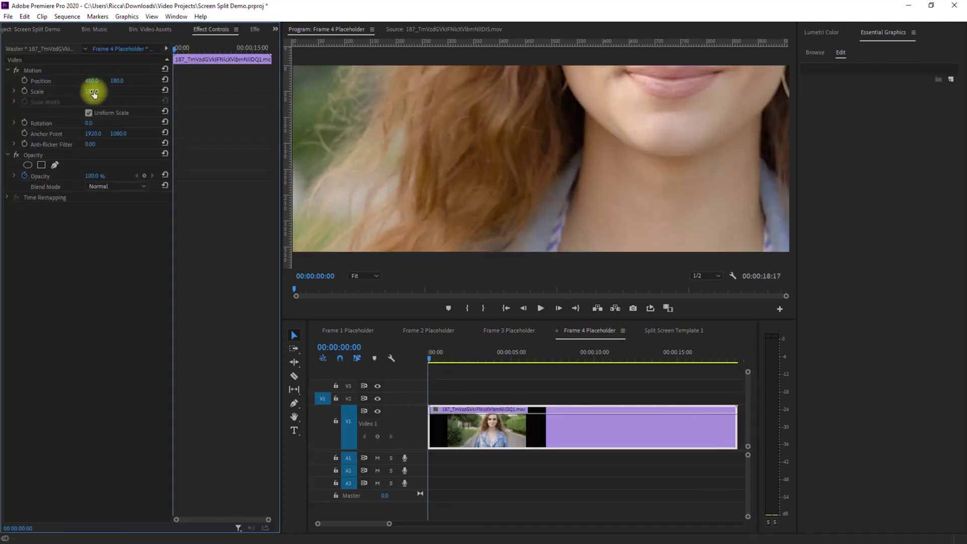
left_click_drag(93, 91, 118, 69)
left_click(674, 330)
left_click(295, 482)
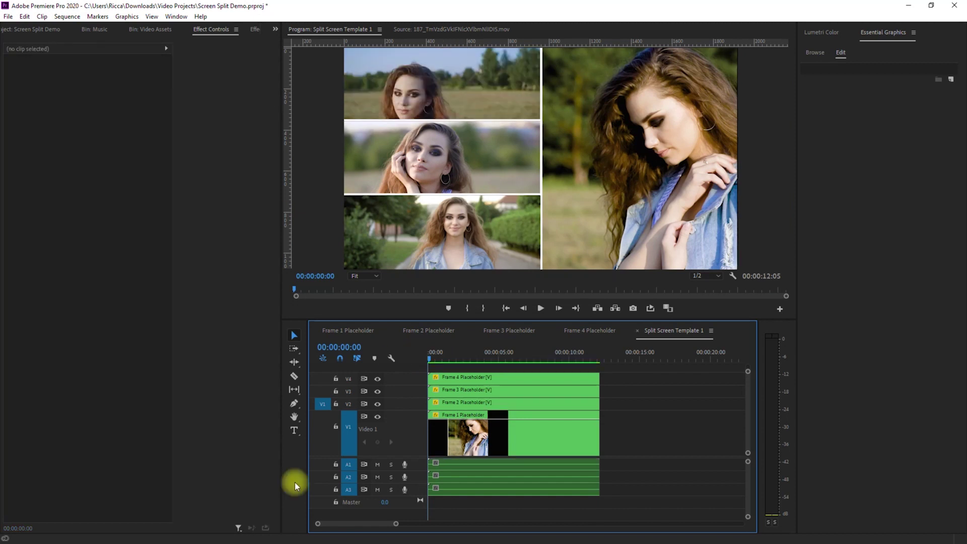
key("space")
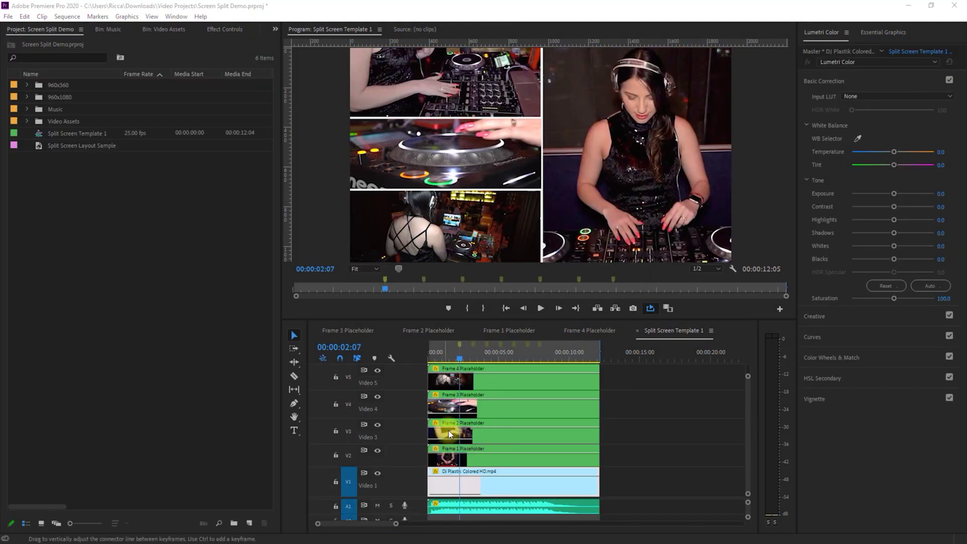
Keyframe Position so Frame 2 starts off-screen above, Frame 3 left and Frame 4 below, then preview
left_click(450, 456)
left_click(230, 30)
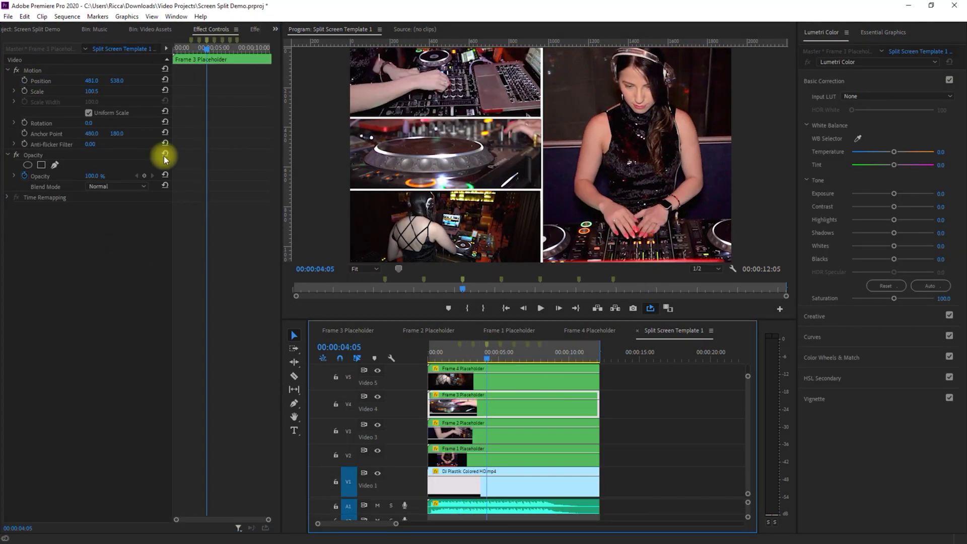
left_click(501, 347)
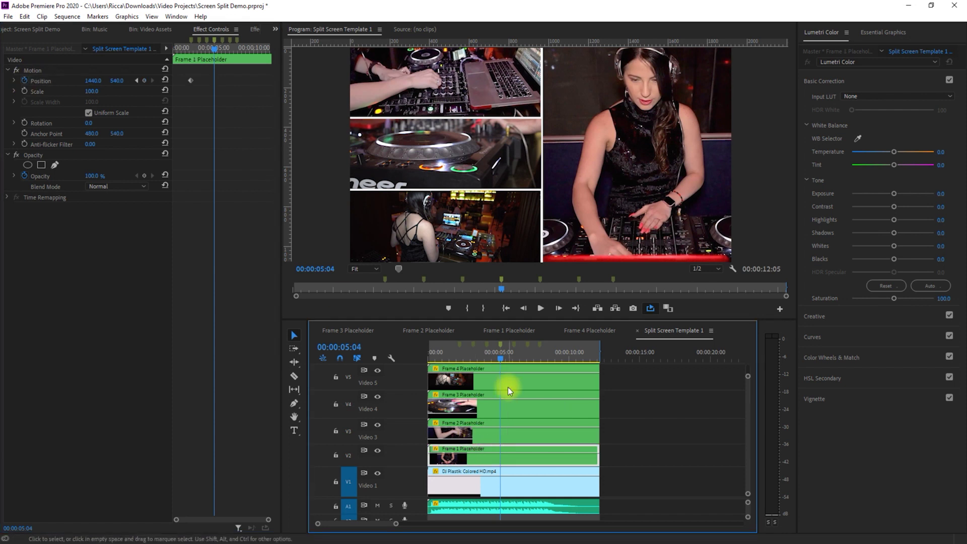
left_click(443, 347)
left_click(116, 82)
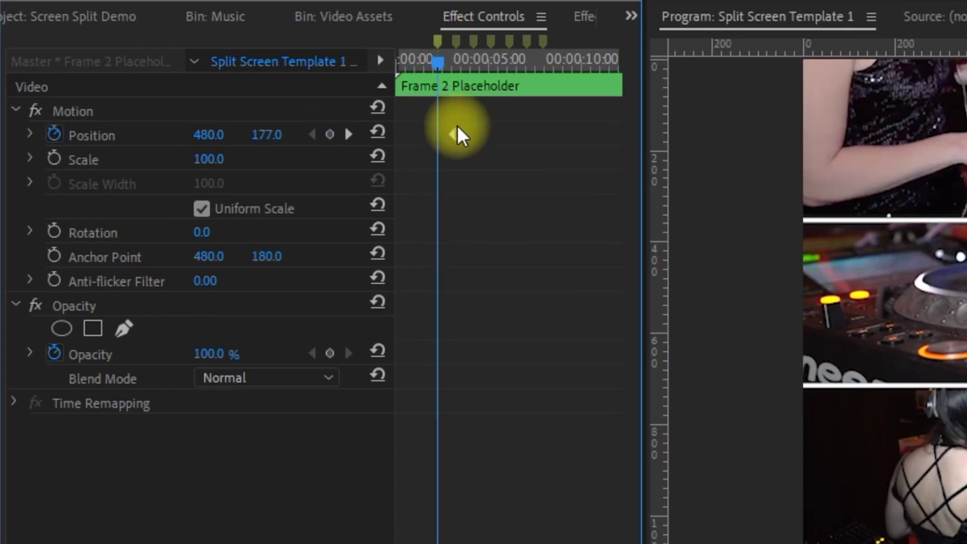
left_click_drag(119, 80, 126, 71)
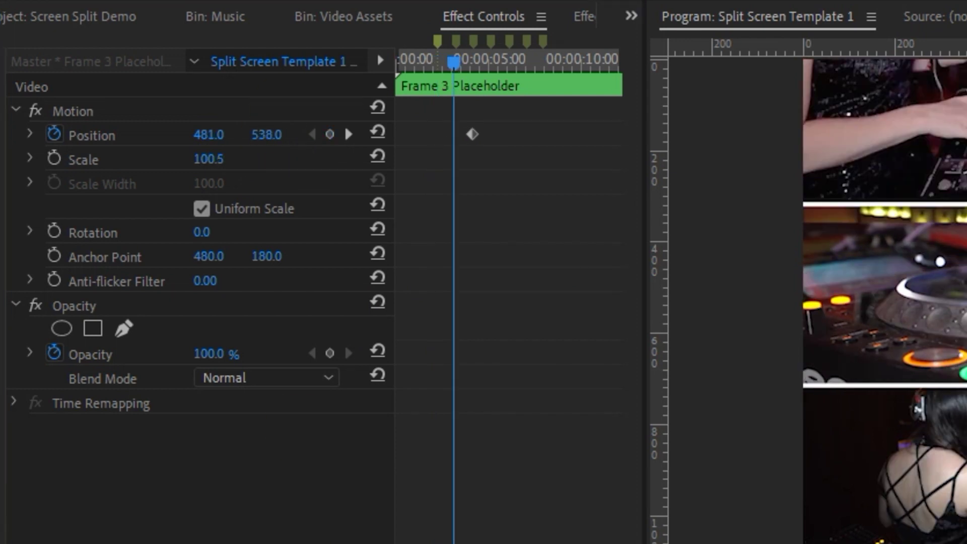
left_click_drag(208, 134, 129, 134)
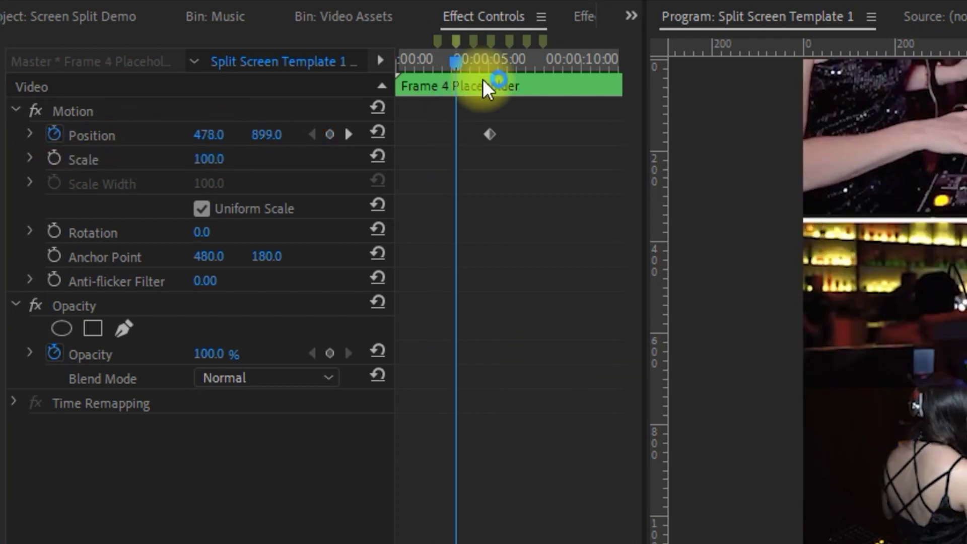
left_click_drag(267, 135, 282, 133)
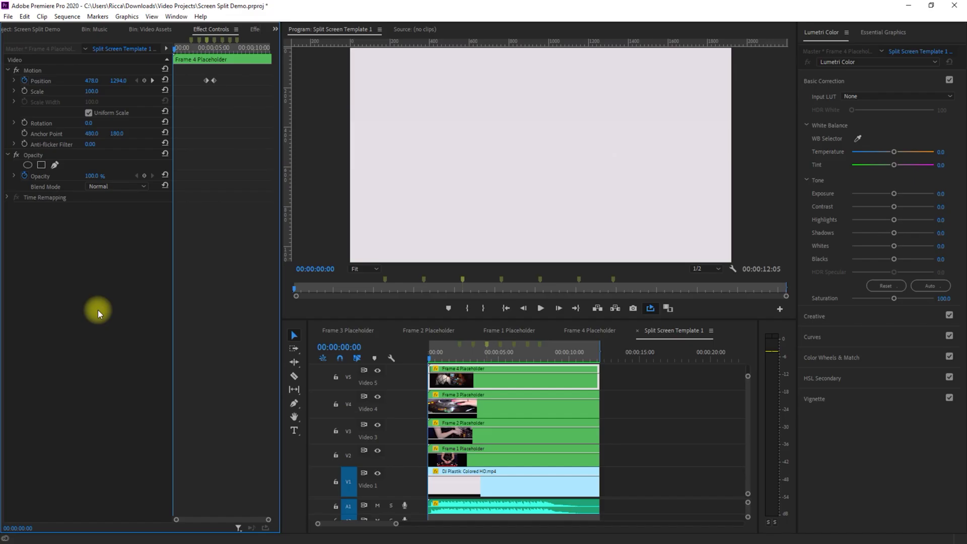
key("space")
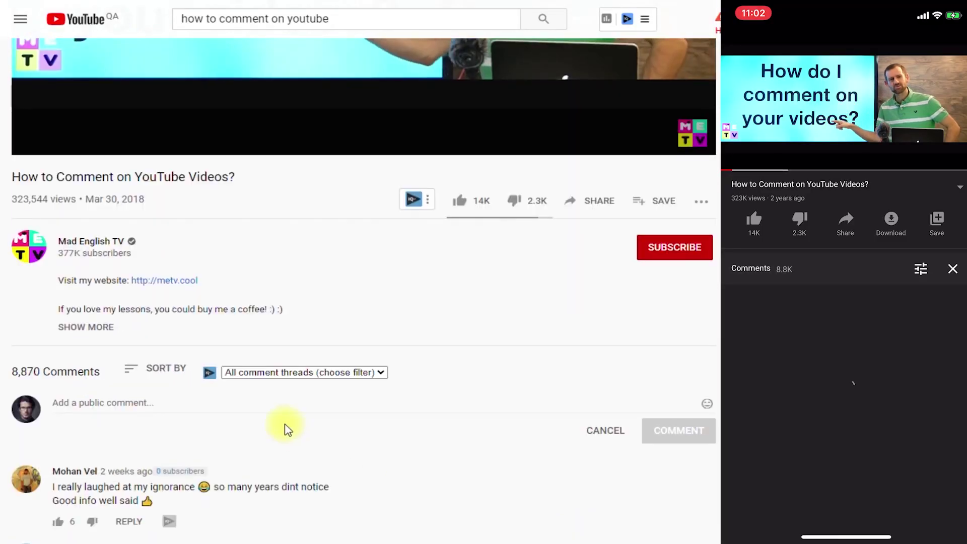
Type "You're awesome!" into the public comment box under the video
type("You're awesome!")
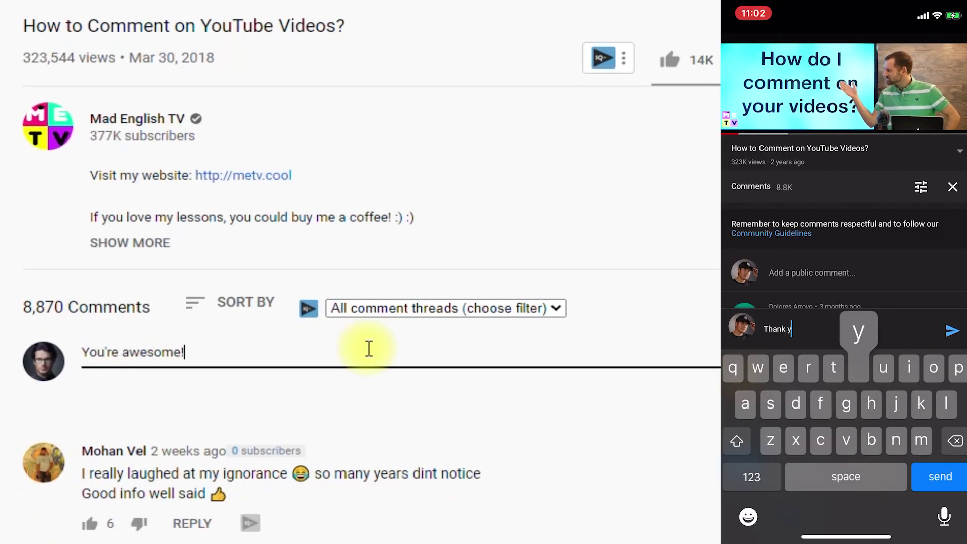